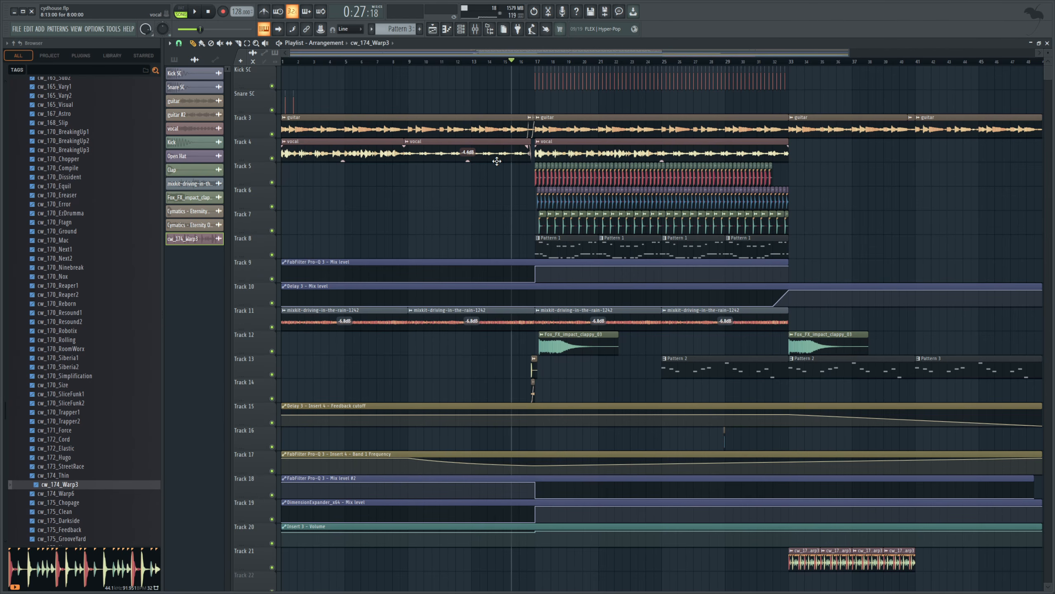
Step: Play the arrangement from bar 15 to listen to the transition into the drop
left_click(514, 63)
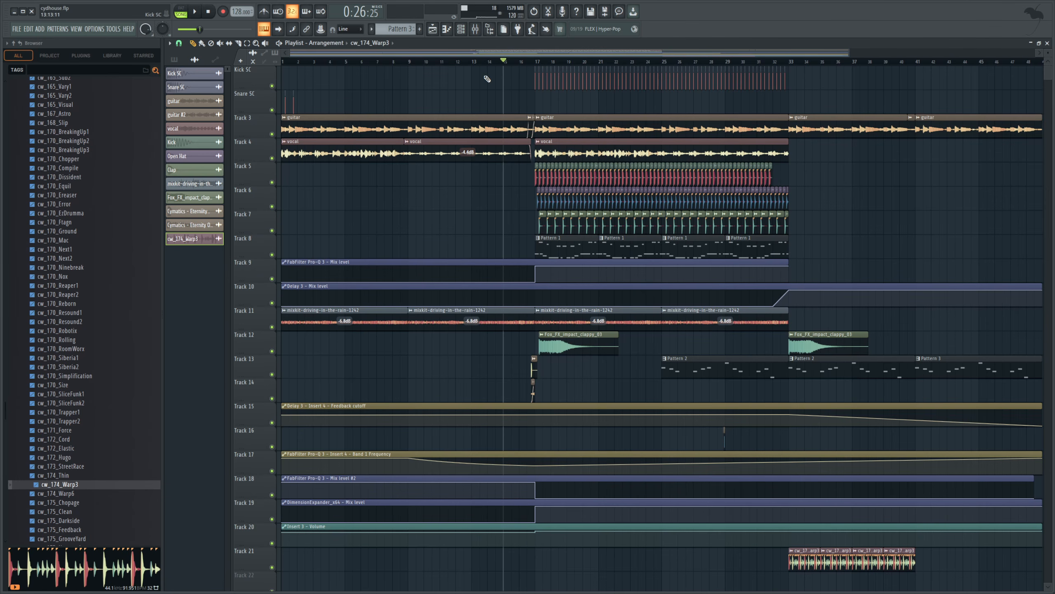
left_click(200, 13)
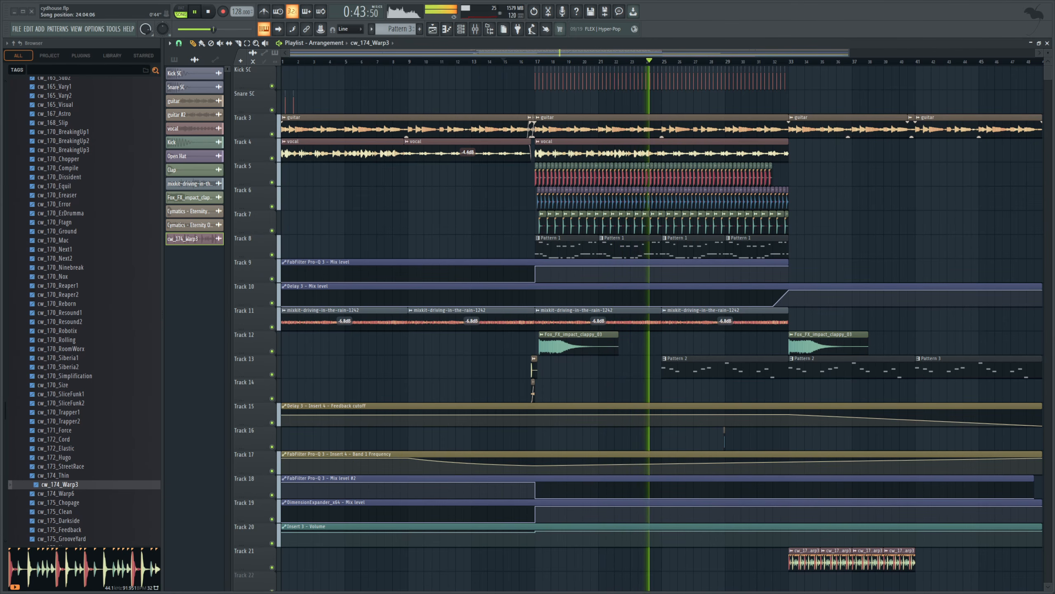
key("space")
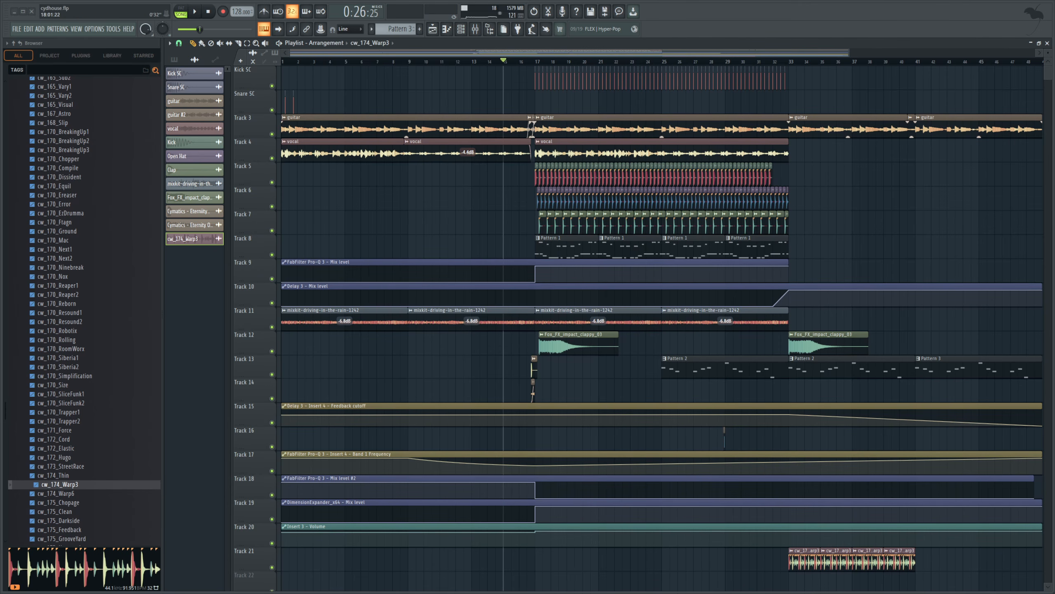
scroll(551, 55, "right", 1)
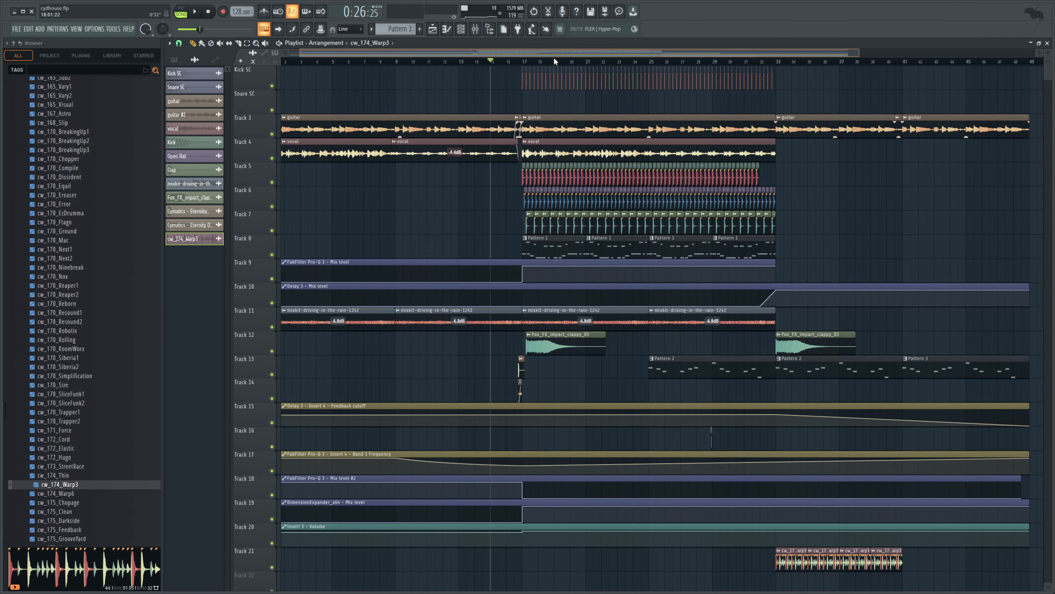
scroll(553, 56, "right", 1)
scroll(557, 63, "right", 1)
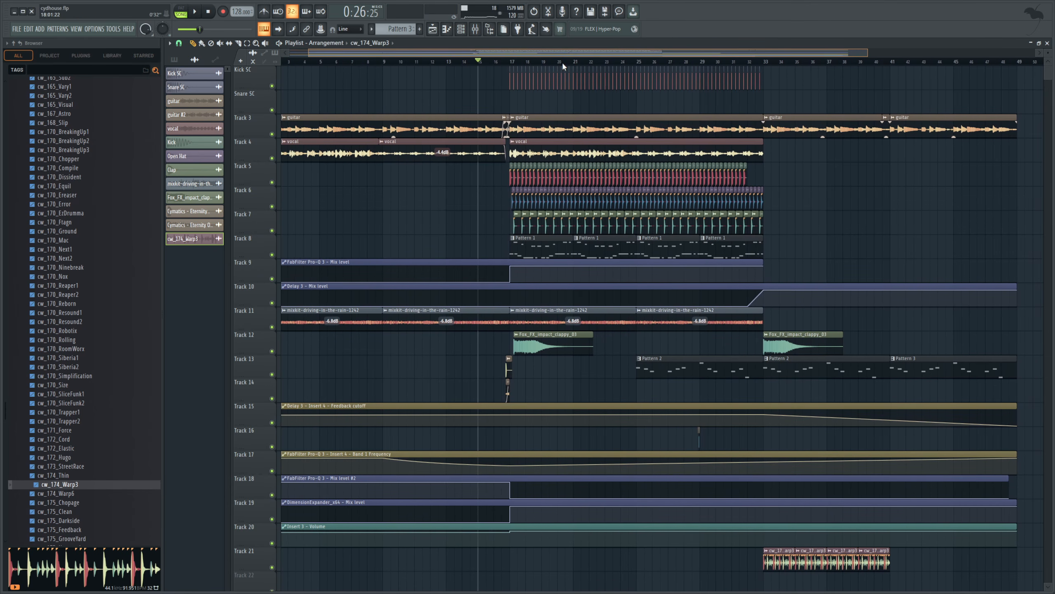
Step: Copy the vocal clip at bar 17 onto a new track inserted below Track 4 and make the copy unique
left_click(515, 63)
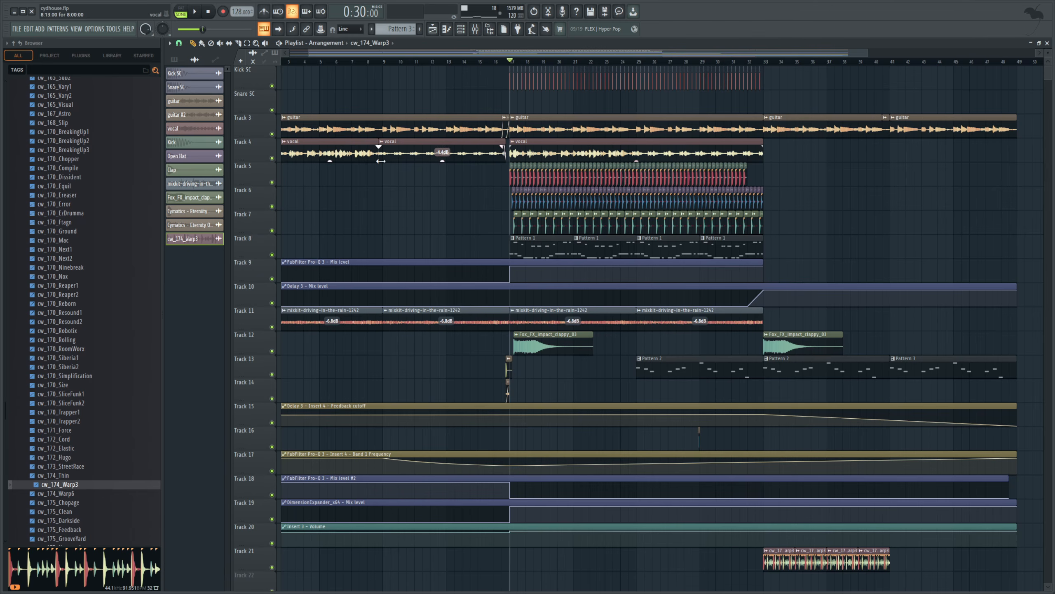
left_click(287, 335)
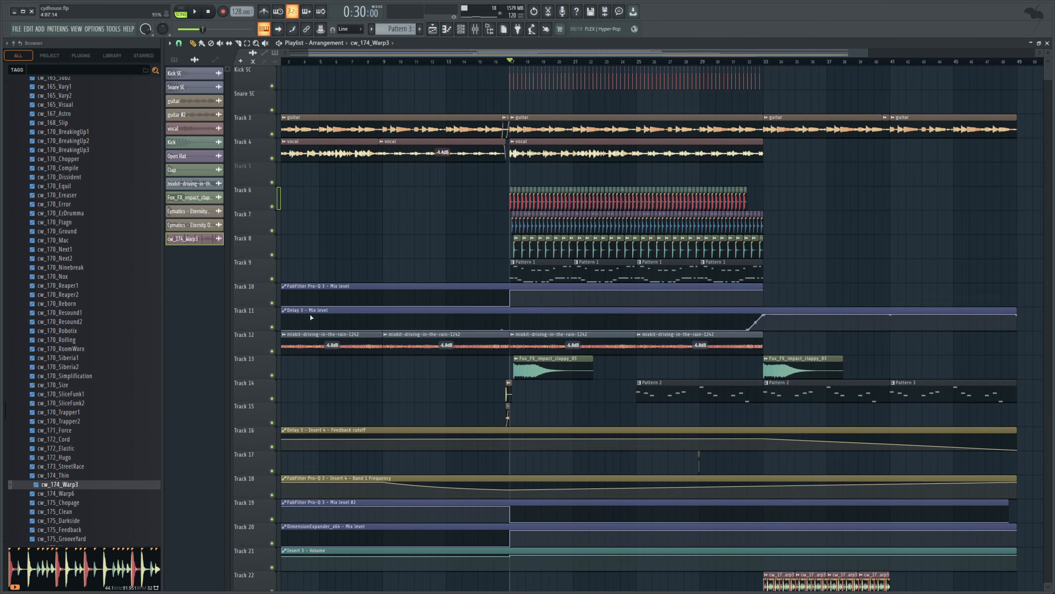
left_click(523, 143)
left_click(523, 178)
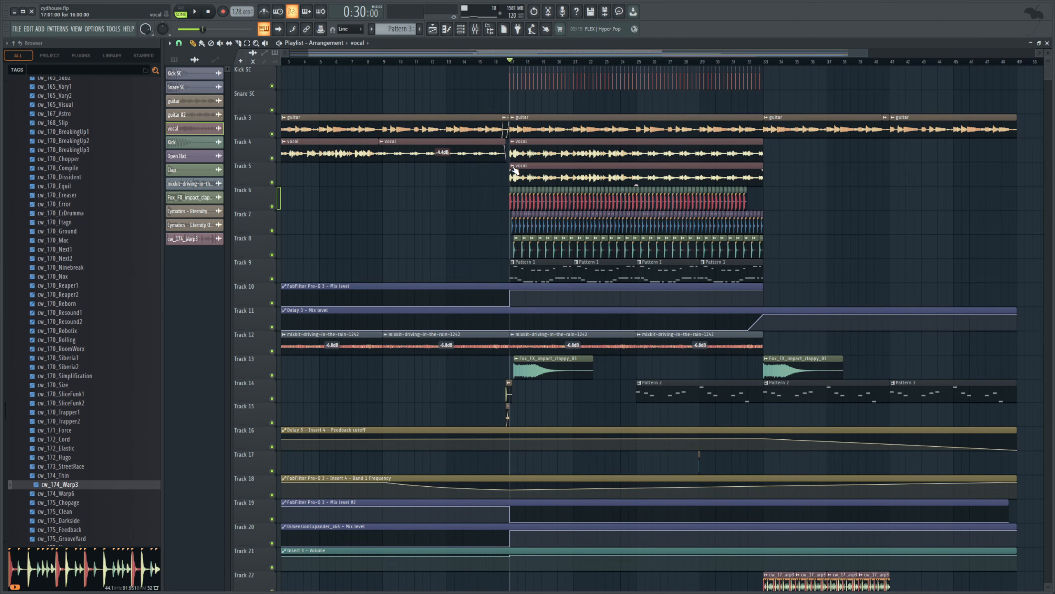
left_click(513, 167)
left_click(532, 251)
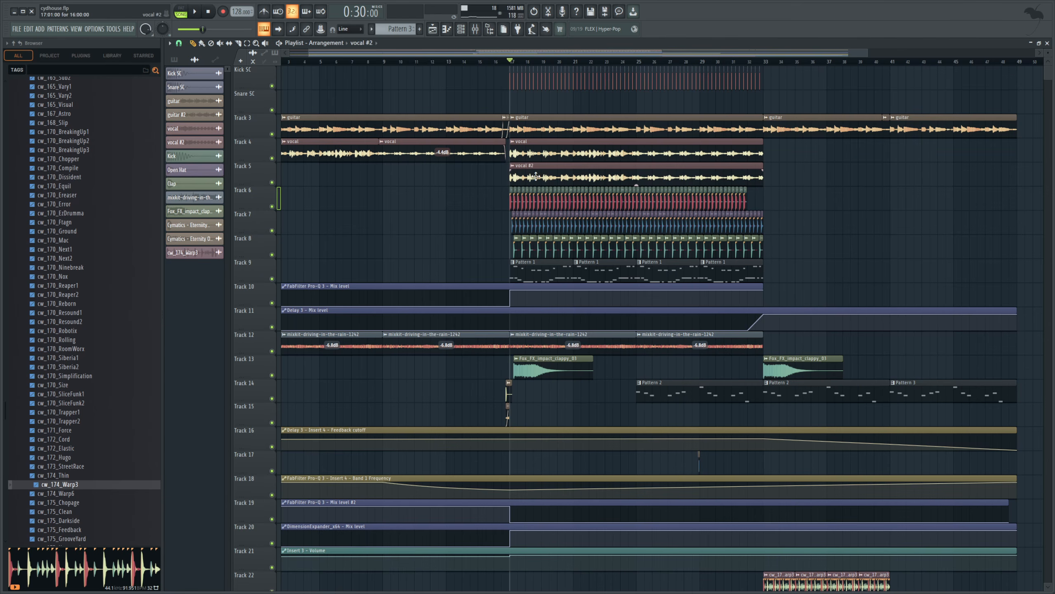
Step: Route the vocal #2 audio clip to mixer track 16
double_click(535, 172)
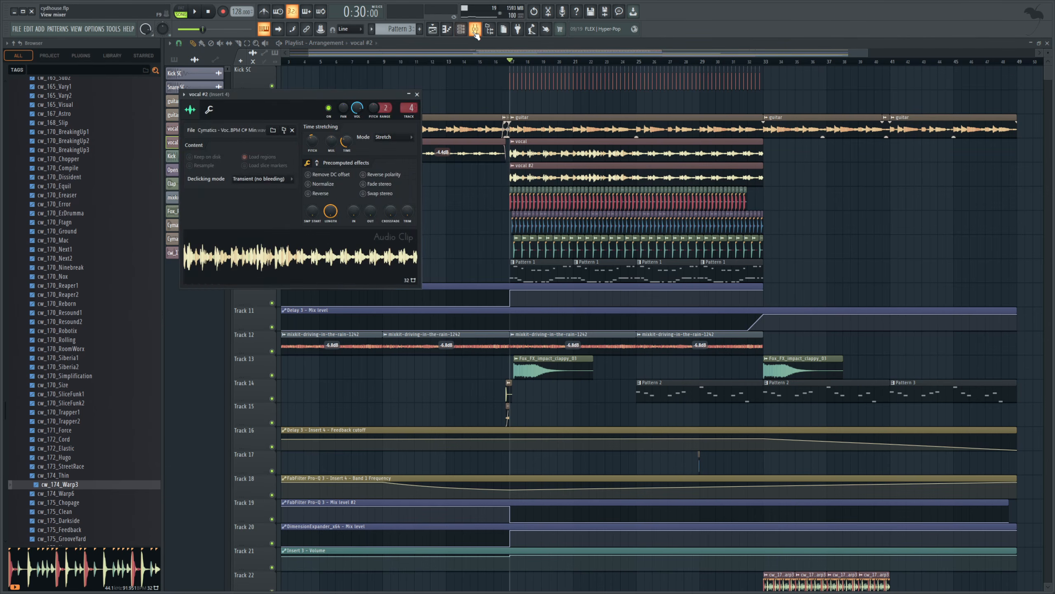
double_click(402, 109)
scroll(402, 109, "up", 12)
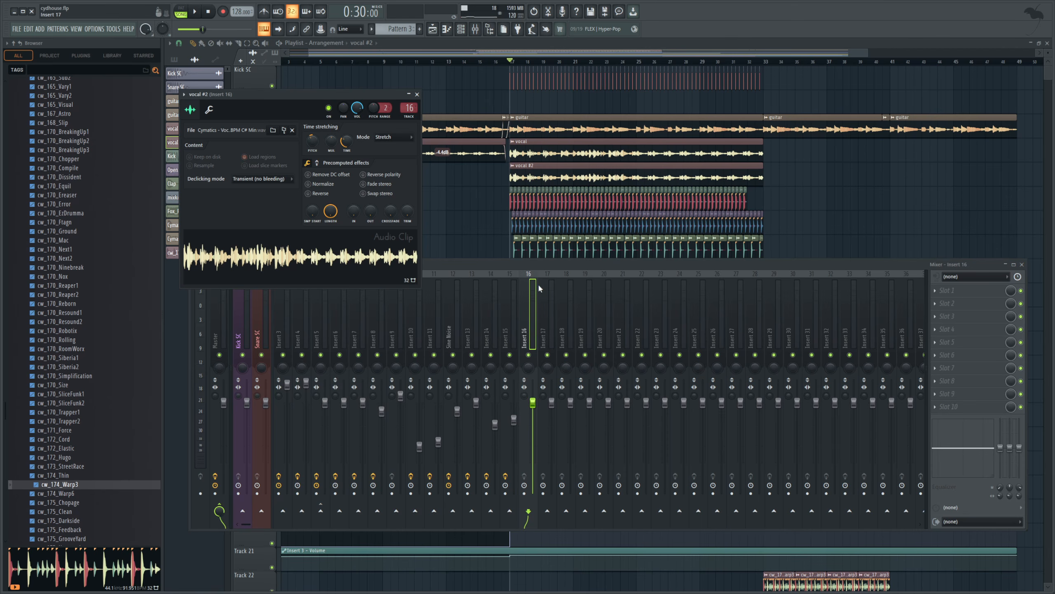
left_click(531, 44)
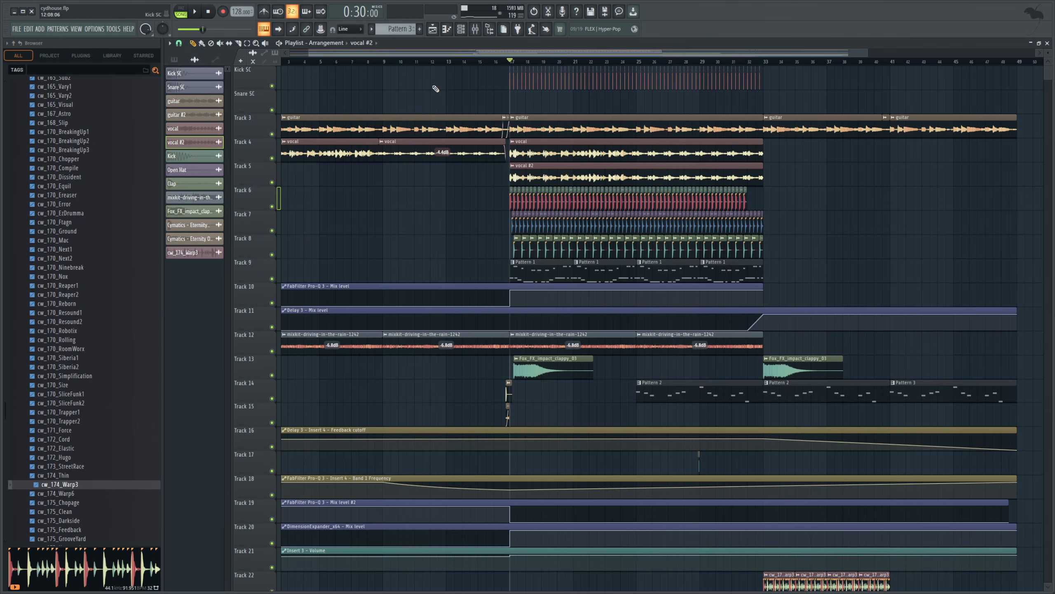
Step: Solo Track 5 to hear the vocal copy, and route mixer Insert 16 only to Insert 5 instead of the master
right_click(272, 183)
key("space")
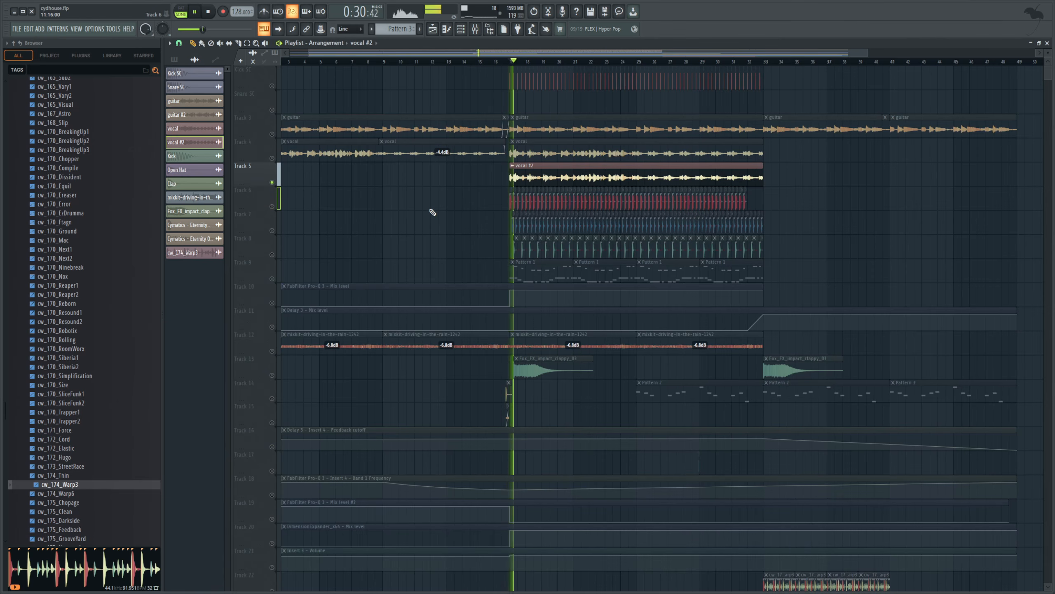
key("F9")
key("space")
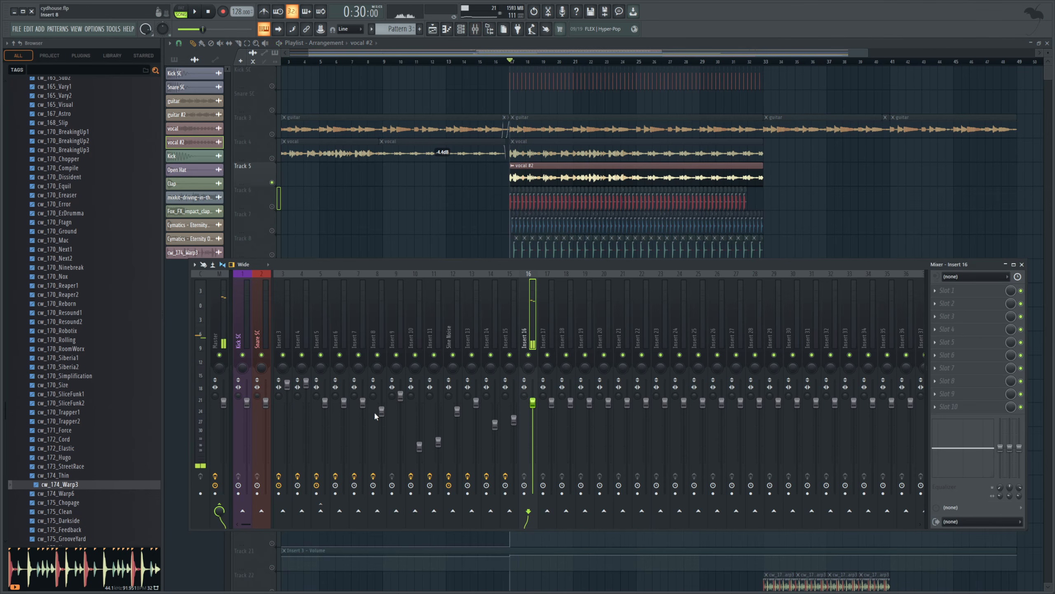
left_click(321, 511, "ctrl")
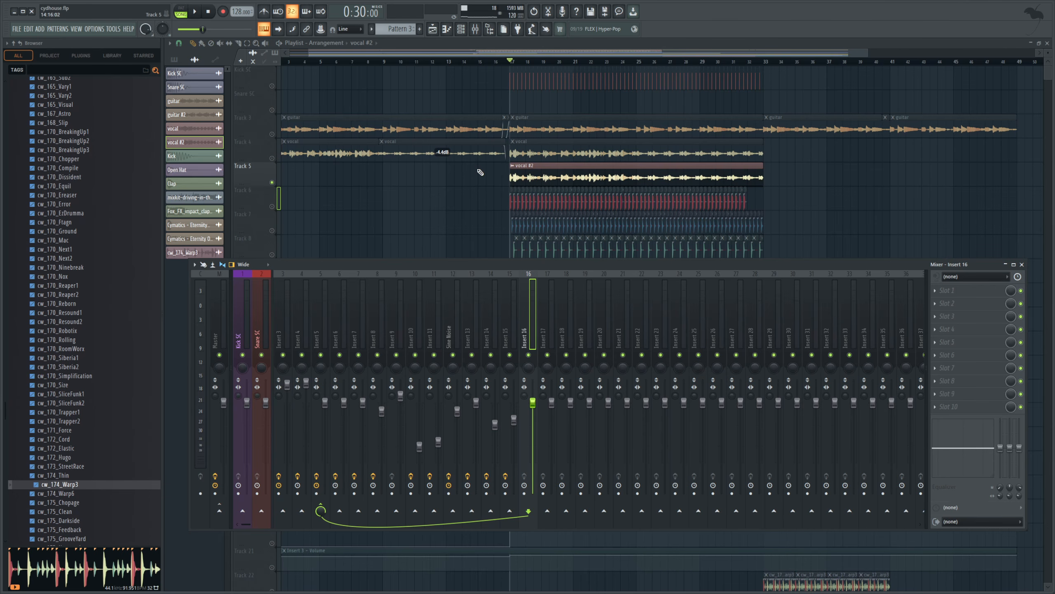
Step: Insert an empty track below Track 5 and switch to the empty Pattern 4 with the Unsorted channels shown
right_click(252, 195)
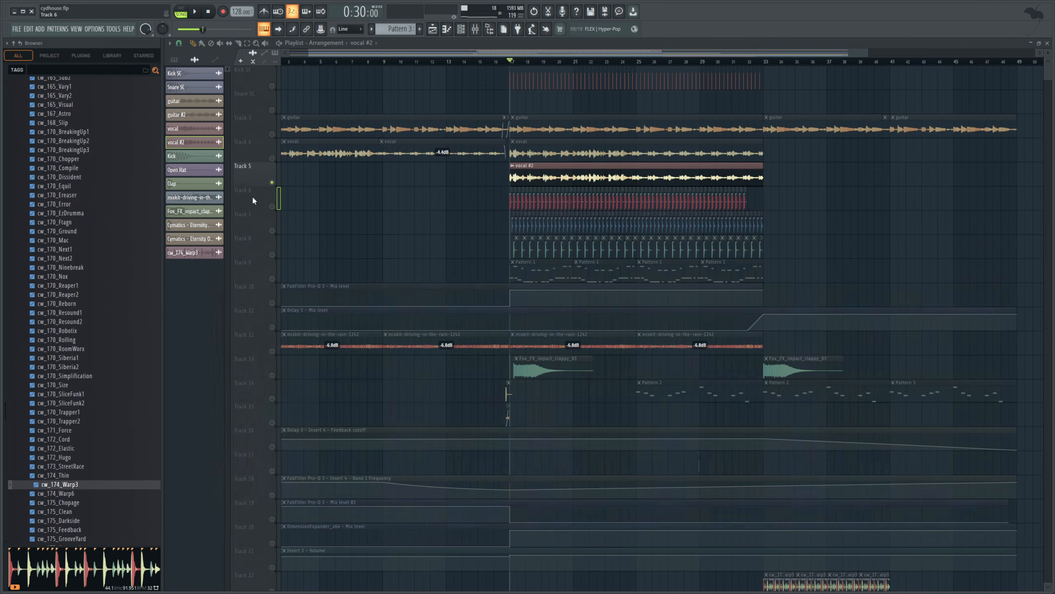
left_click(277, 357)
left_click(461, 30)
scroll(393, 31, "up", 2)
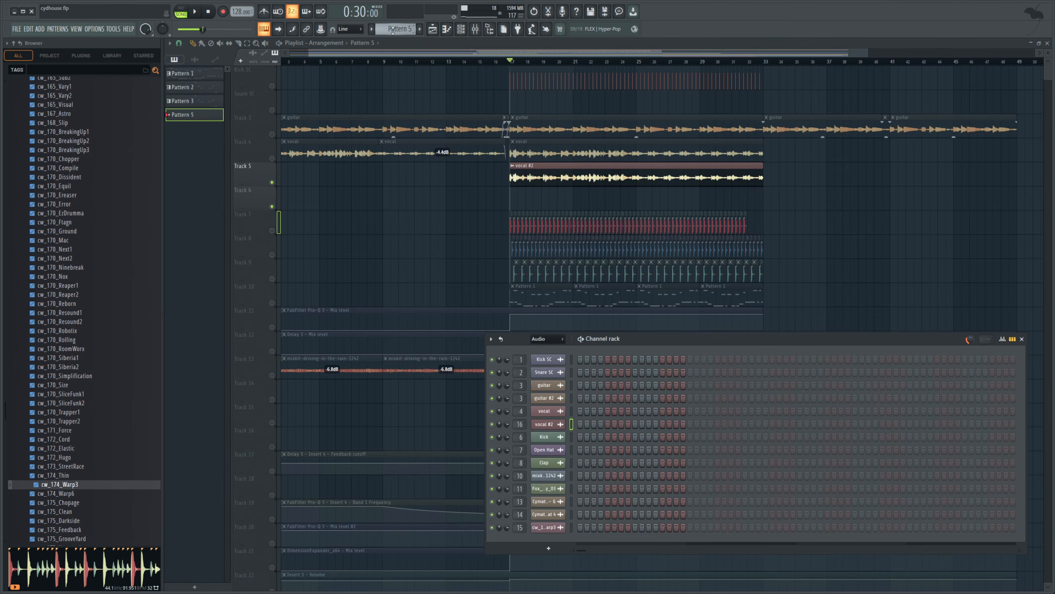
scroll(393, 31, "down", 1)
scroll(393, 31, "up", 1)
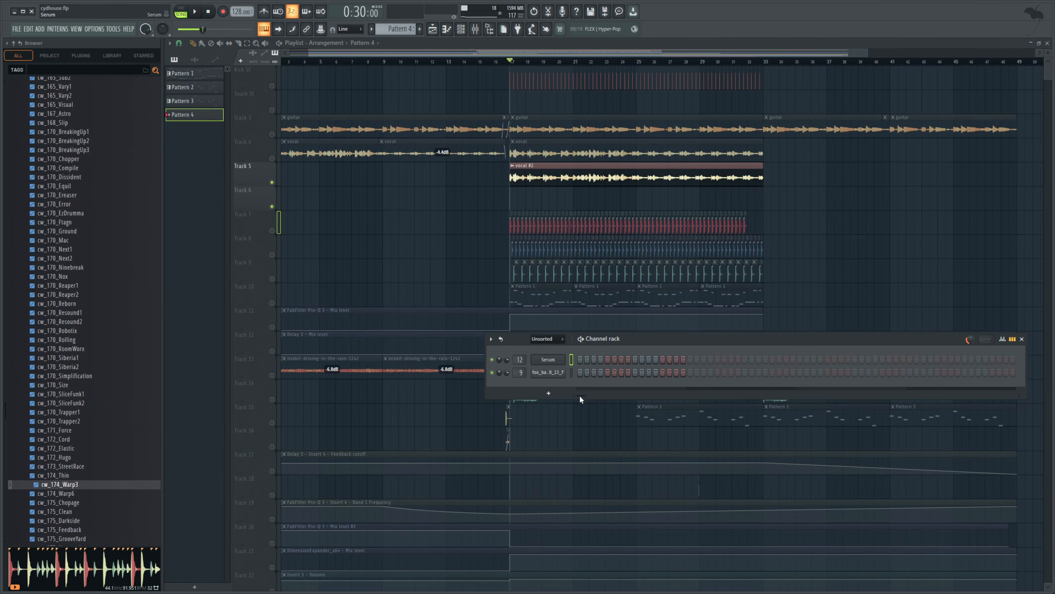
Step: Add a second Serum instrument channel and place Pattern 4 on Track 6 at bar 17
left_click(548, 358)
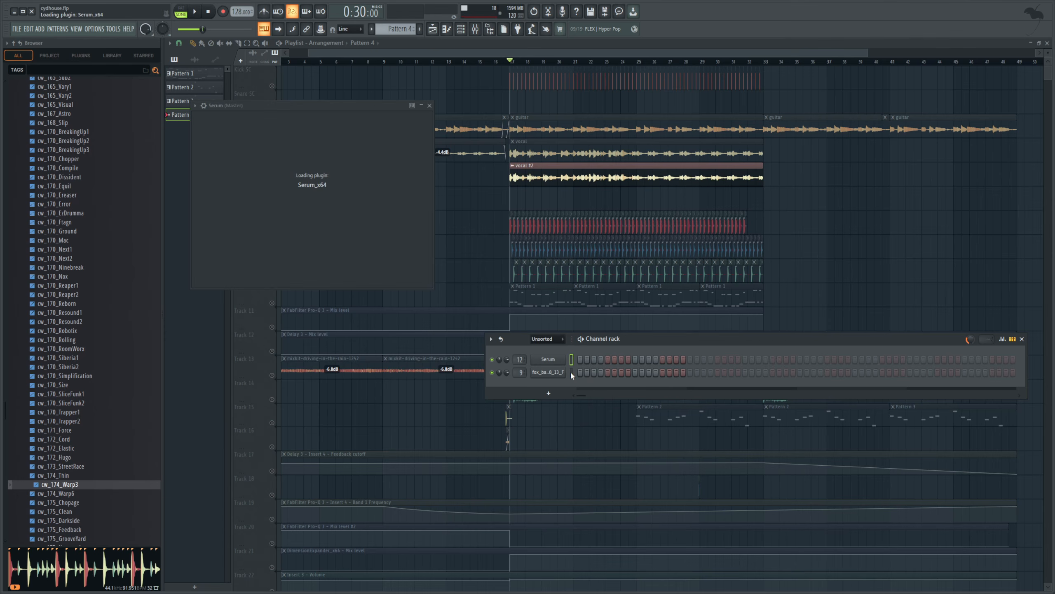
left_click(605, 348)
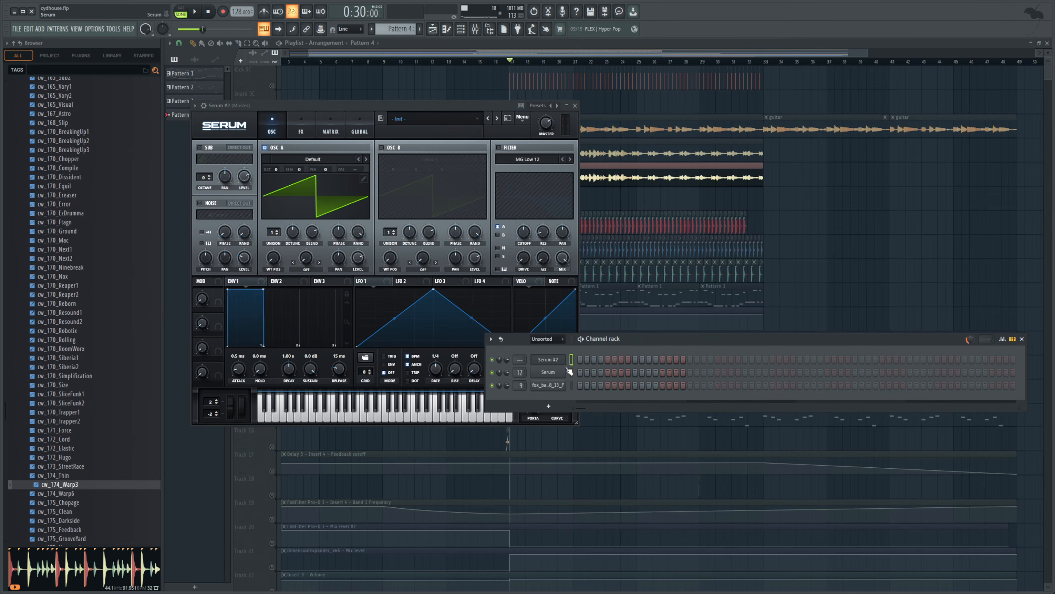
left_click_drag(612, 52, 632, 52)
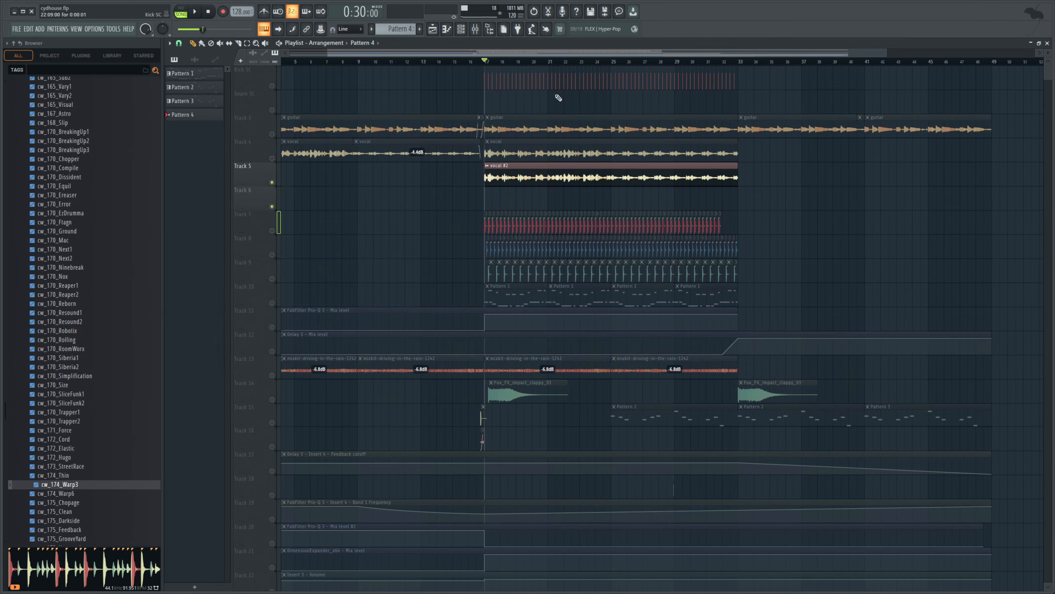
left_click(489, 204)
Step: Open Pattern 1's 808 bass notes in the piano roll and play them in pattern mode
left_click(513, 297)
left_click(461, 29)
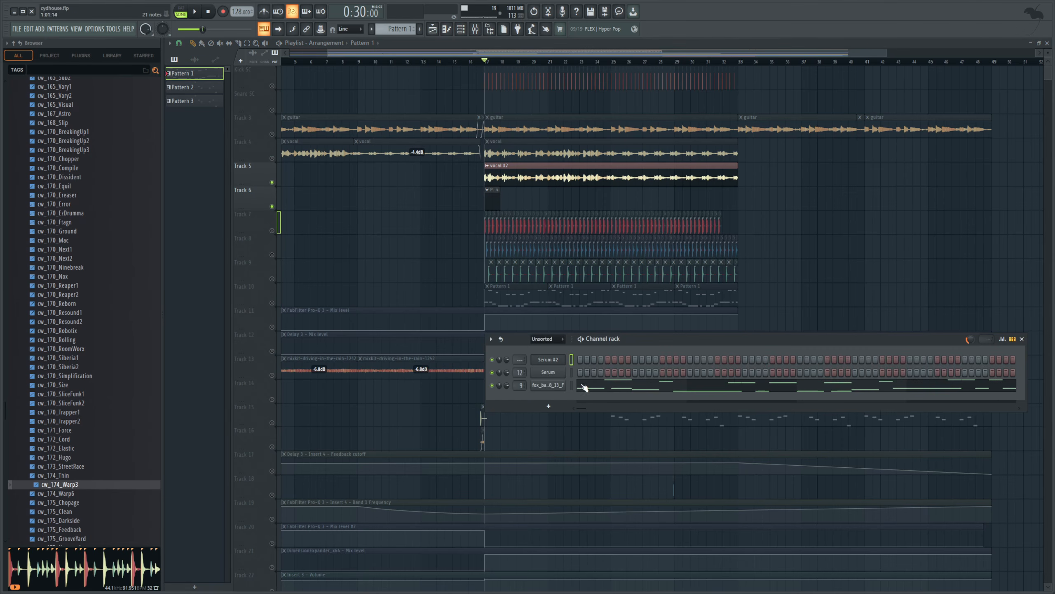
left_click(582, 386)
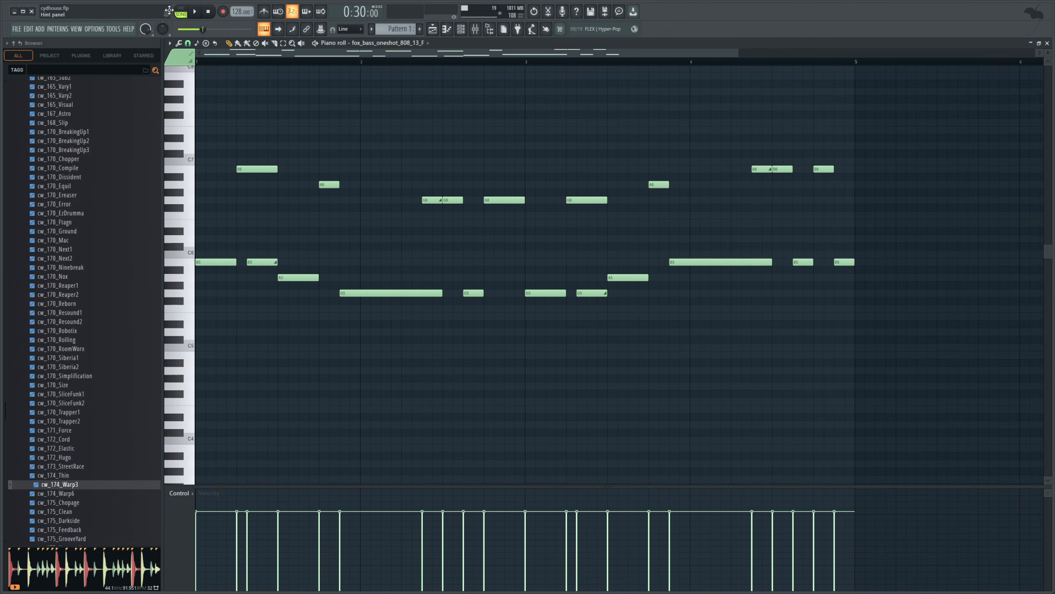
left_click(181, 11)
key("space")
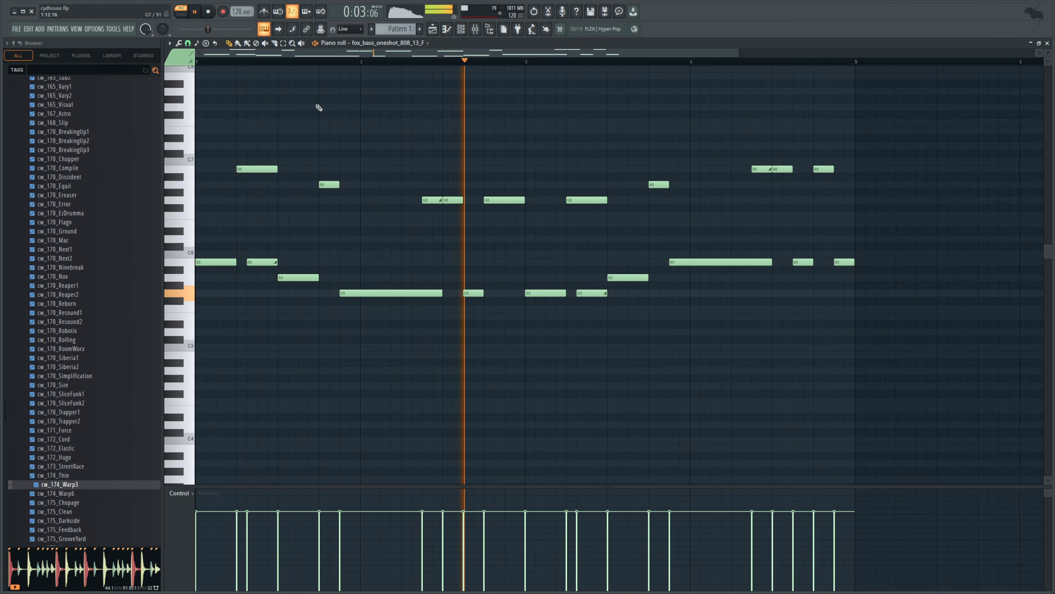
key("space")
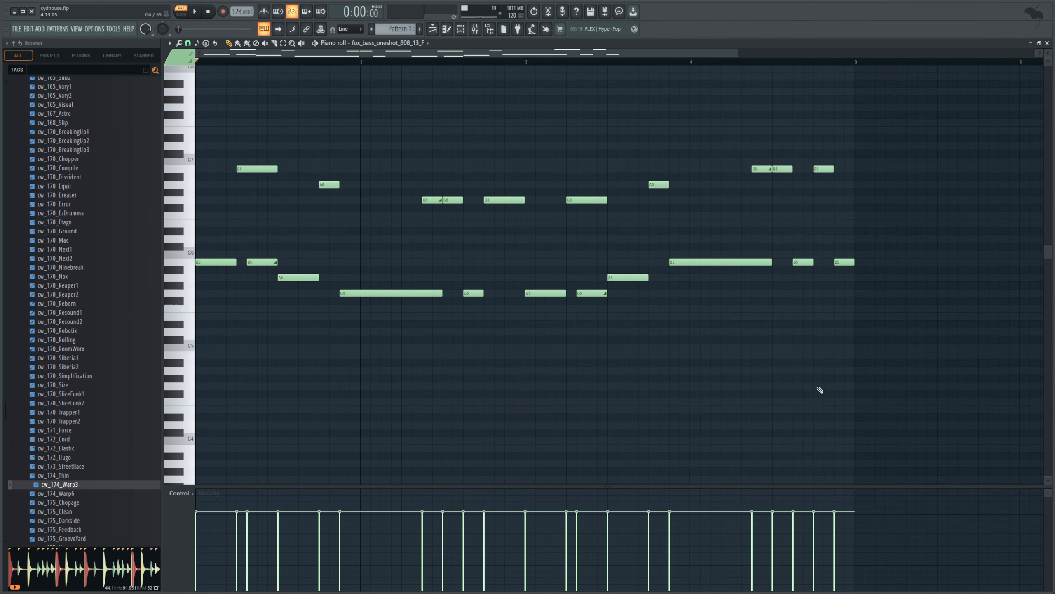
Step: Copy the main low bass notes into Pattern 4 for Serum #2 as sustained B4, A4, G4, A4 and B4 notes, and play them
left_click_drag(222, 236, 235, 272)
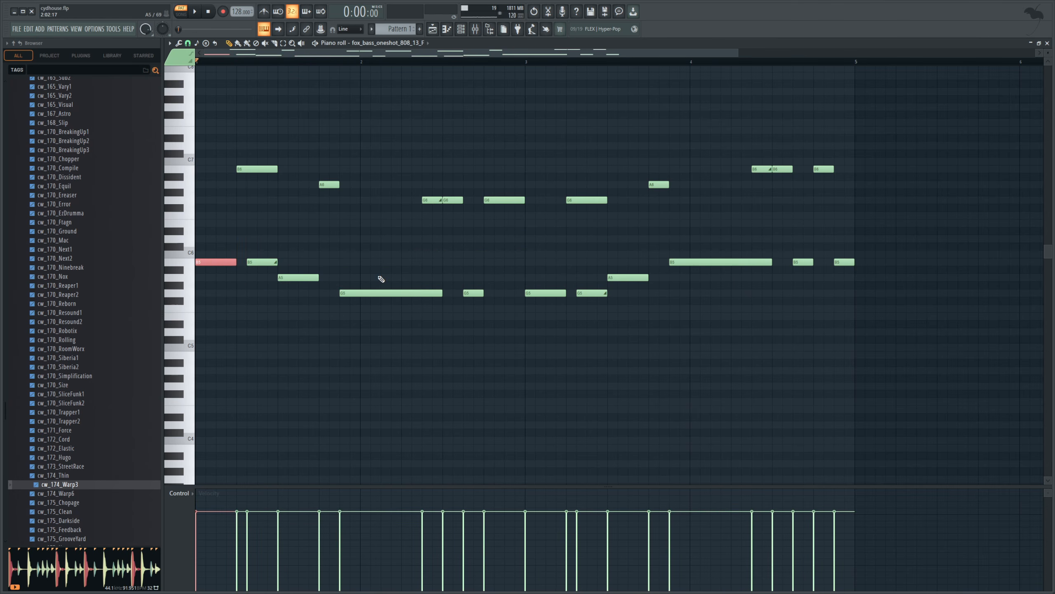
left_click(389, 292, "ctrl+shift")
left_click(627, 278, "ctrl+shift")
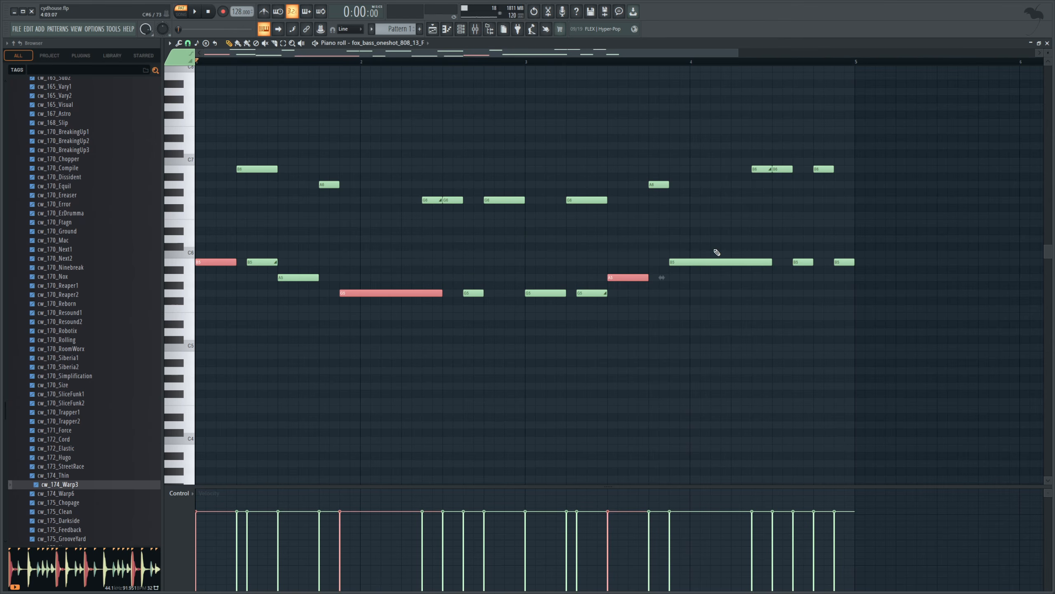
left_click(711, 262, "ctrl+shift")
left_click(461, 29)
scroll(389, 29, "down", 3)
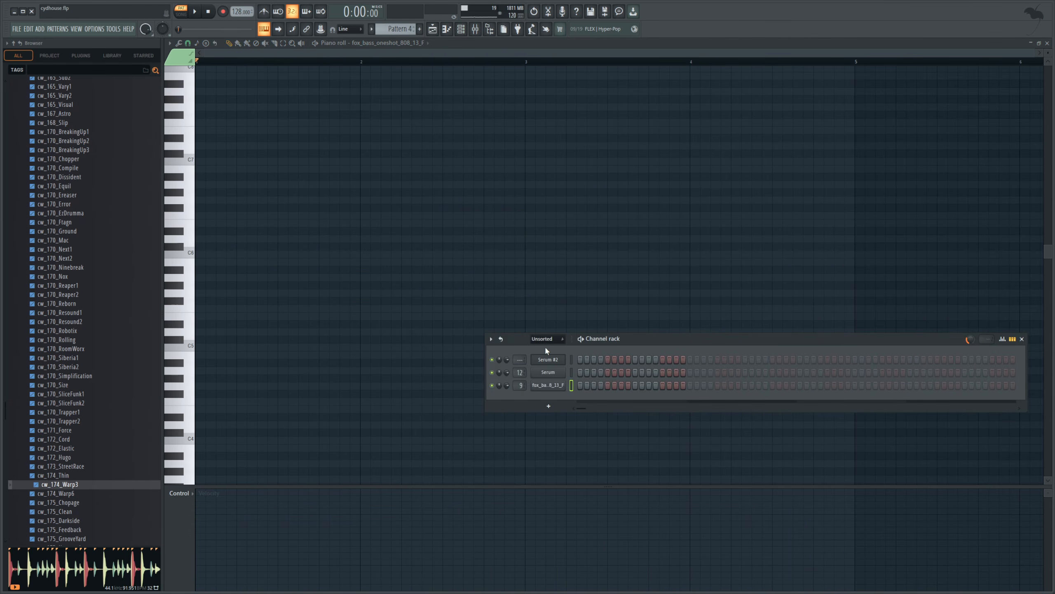
left_click(548, 359)
key("F6")
key("ctrl+v")
key("space")
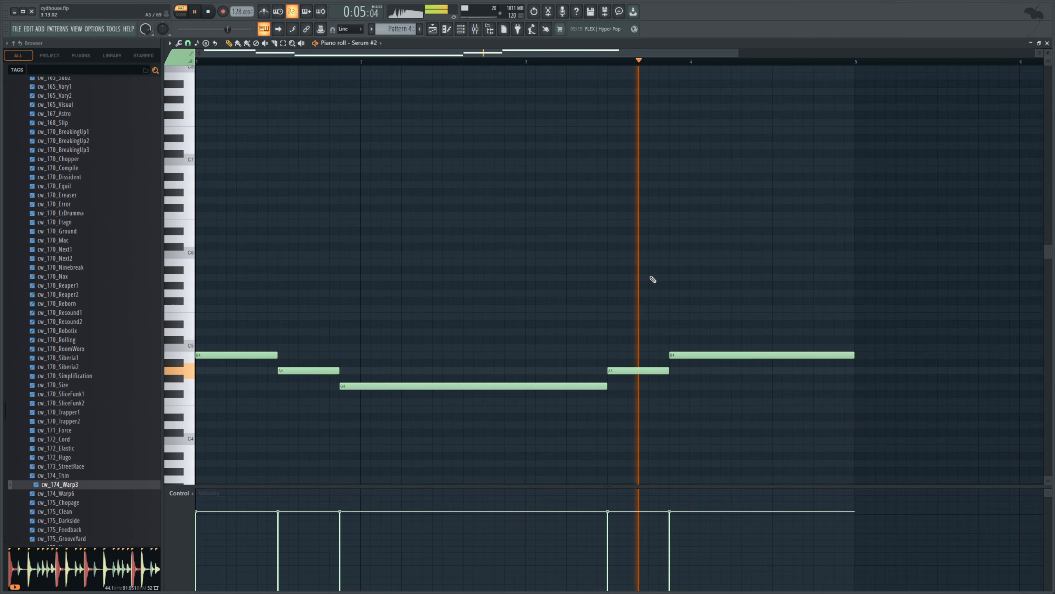
key("space")
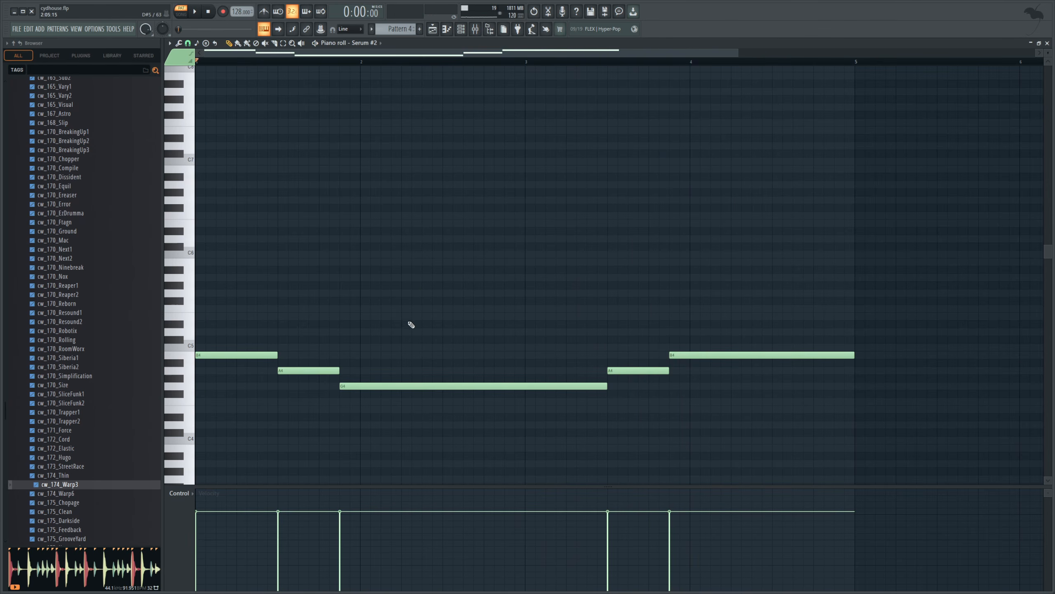
Step: Duplicate the five root notes one octave higher and transpose all the notes down an octave
key("ctrl+a")
left_click_drag(235, 355, 168, 260)
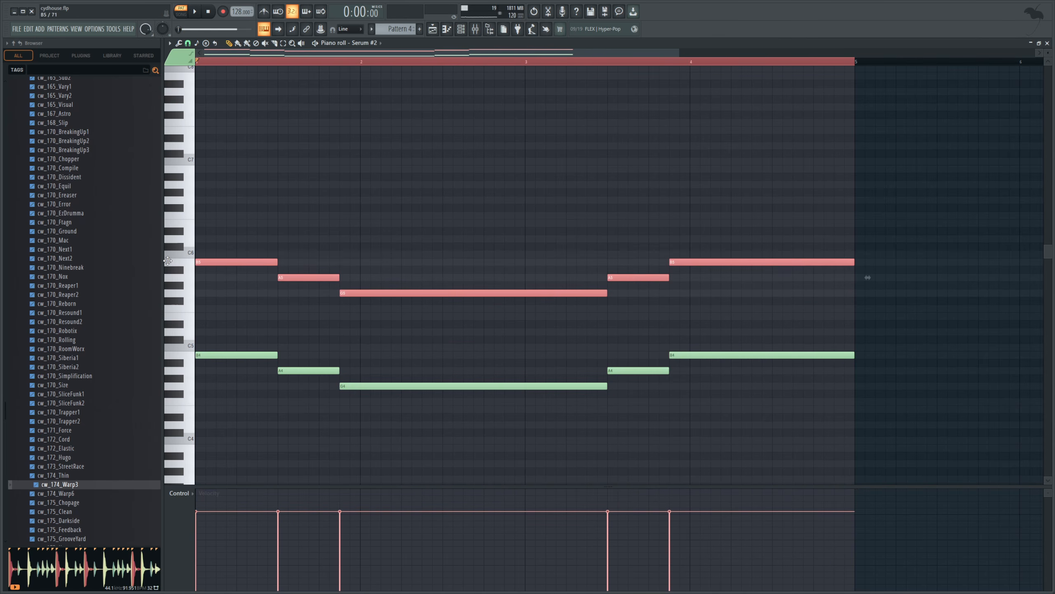
key("ctrl+a")
key("ctrl+Down")
Step: Stack thirds and fifths on the upper roots: D5 and F#5 over the first B4, C#5 and E5 over A4, B4 and D5 over G4
left_click_drag(757, 401, 268, 284)
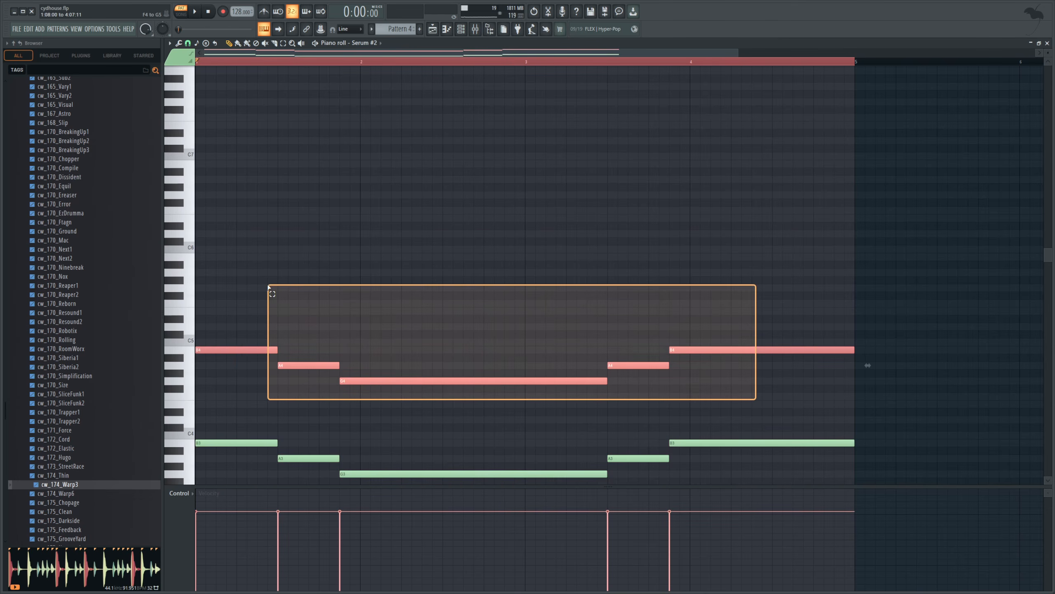
mouse_move(197, 350)
left_mouse_down()
mouse_move(199, 317)
mouse_move(217, 317)
mouse_move(202, 295)
mouse_move(208, 327)
left_mouse_up()
key("space")
key("space")
left_click(208, 319)
key("space")
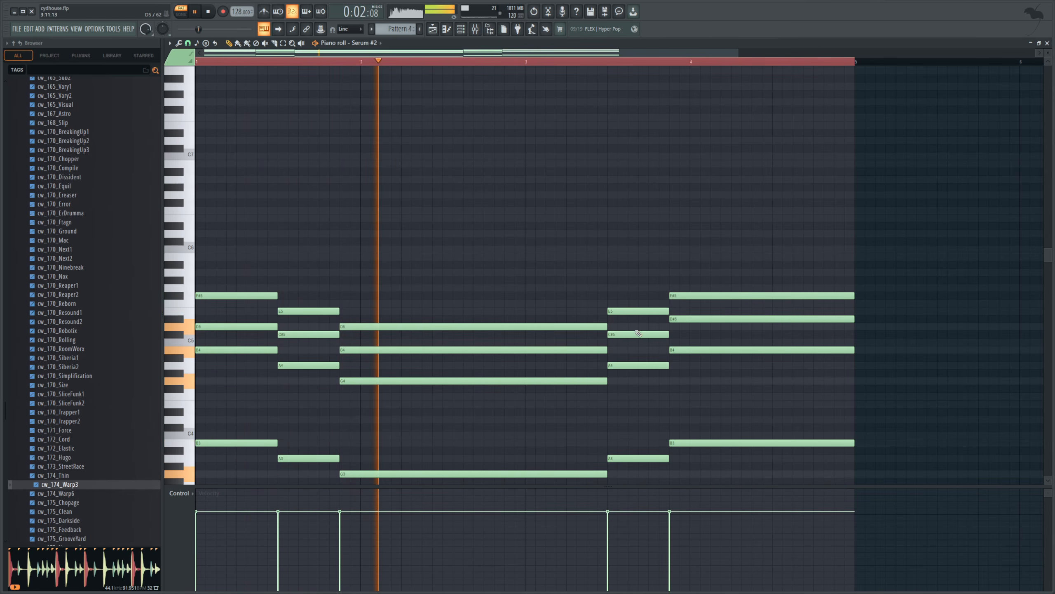
Step: Lower the D#5 note in the final chord to D5 and return to the playlist
left_click_drag(686, 318, 686, 330)
key("space")
scroll(585, 288, "down", 5)
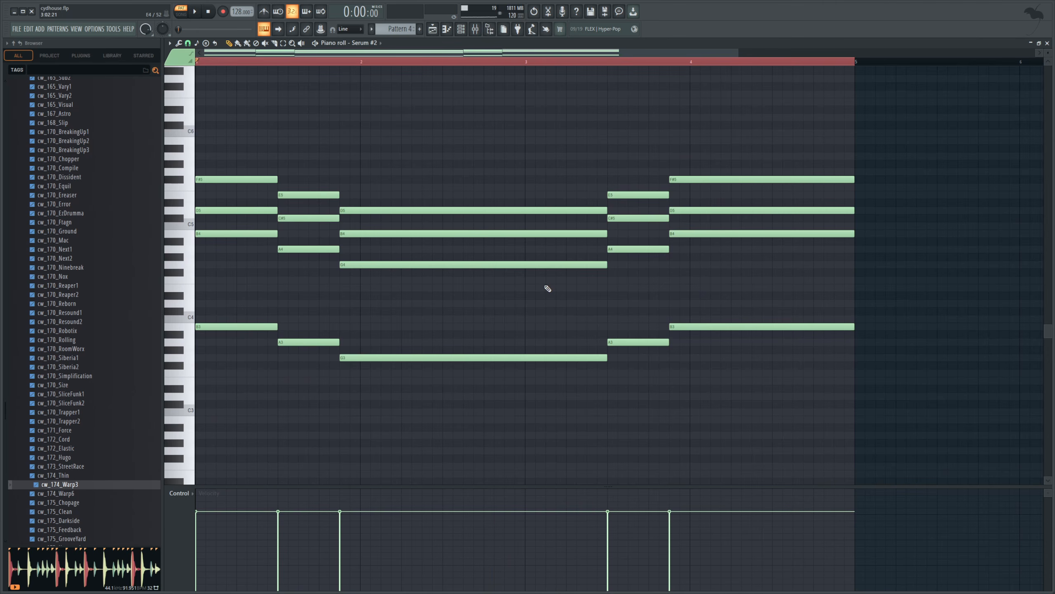
left_click(432, 29)
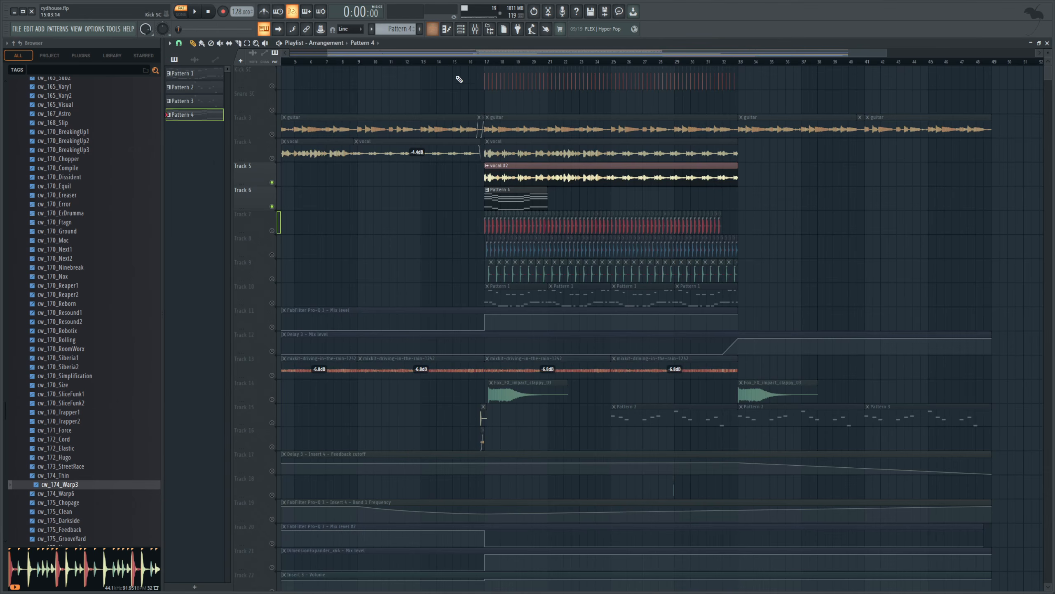
Step: Play the chords from bar 17 and soften the Serum #2 sound with its MG Low 12 filter
left_click(492, 63)
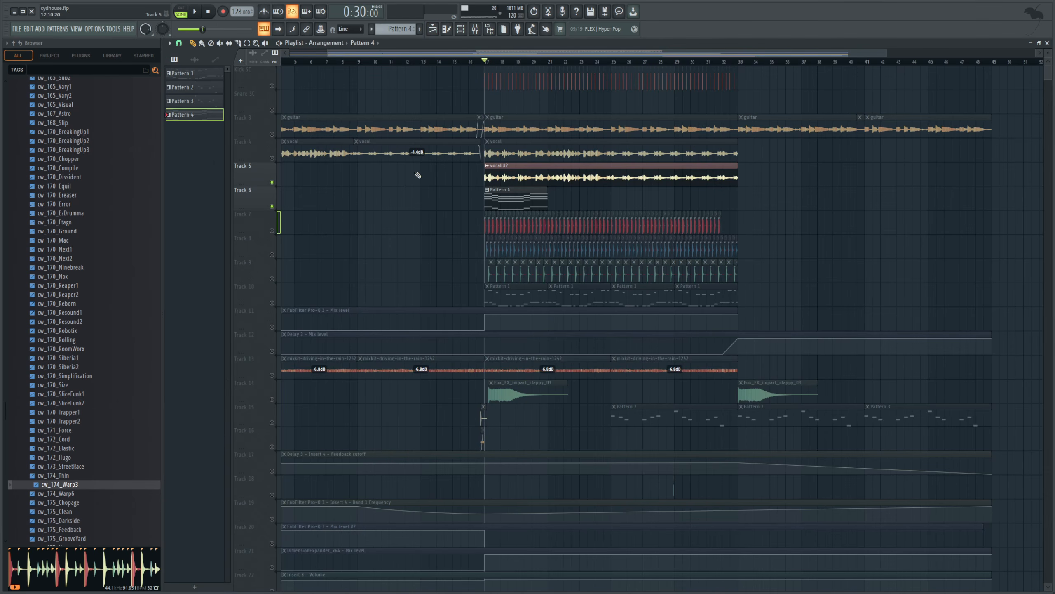
key("F6")
left_click(548, 357)
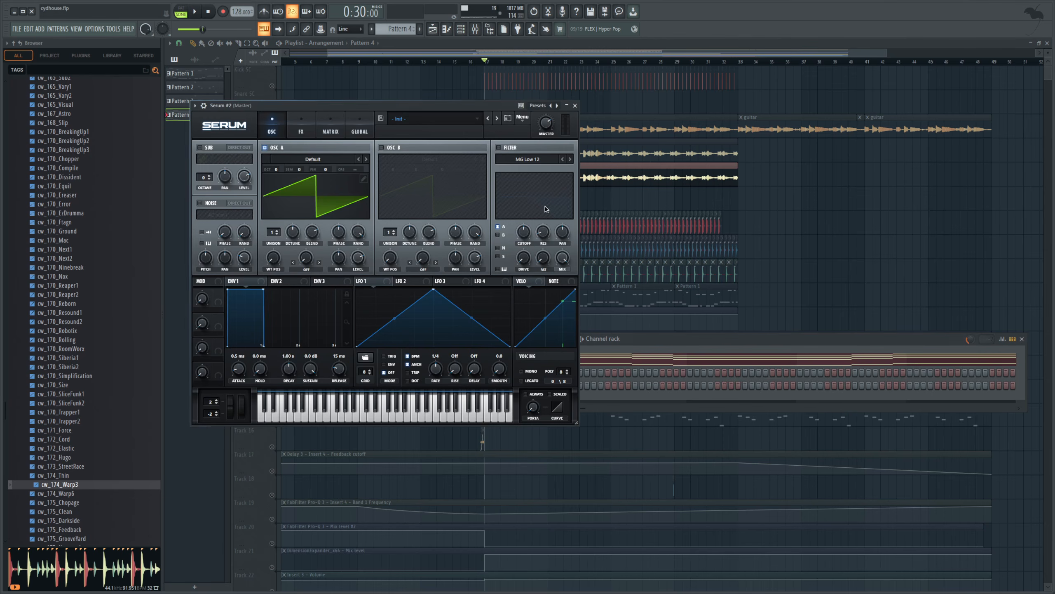
key("space")
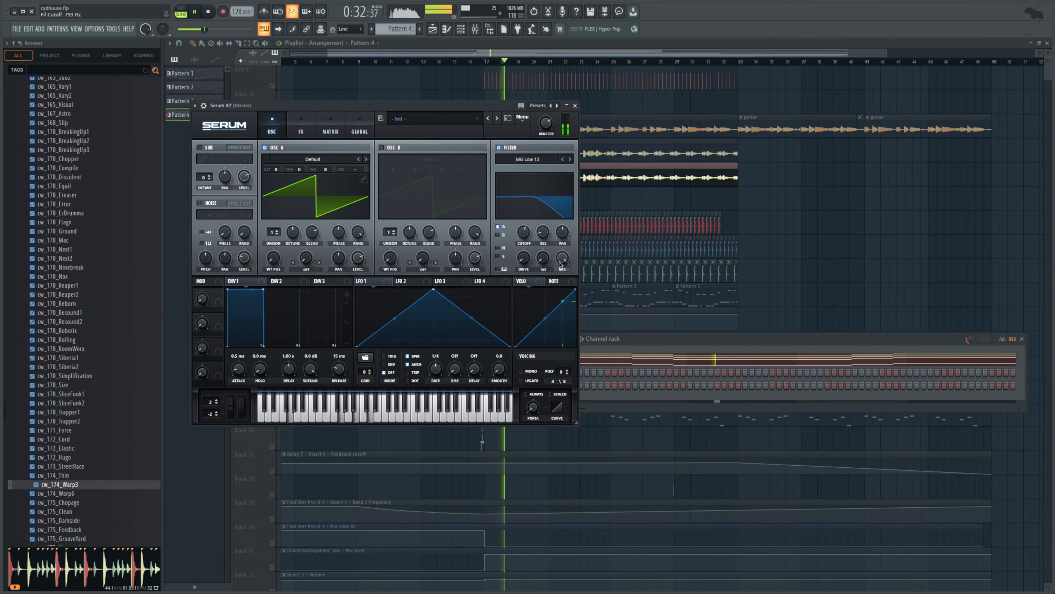
left_click(654, 341)
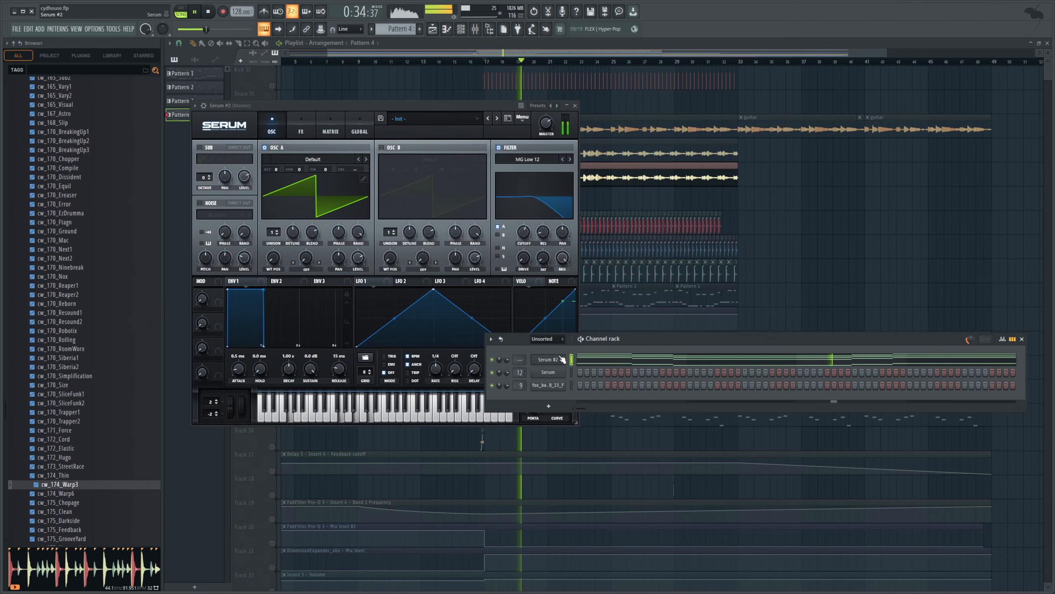
Step: Raise the C5 note in the second chord of Pattern 4 to C#5
key("F7")
key("space")
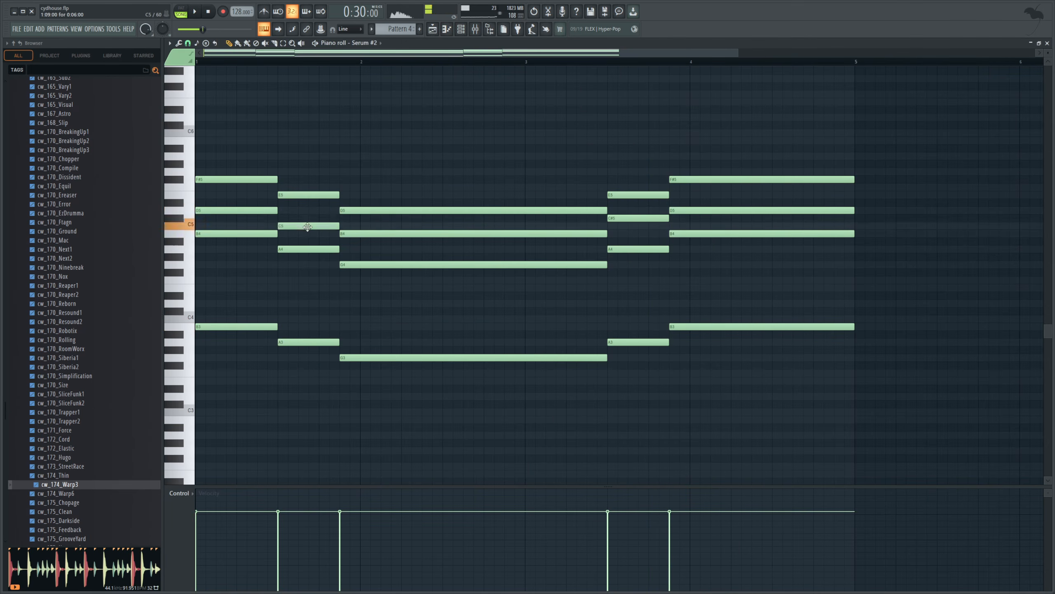
left_click(447, 29)
Step: Replace the Serum #2 channel with MIDI Out on port 1 and return playback to song mode
left_click(461, 29)
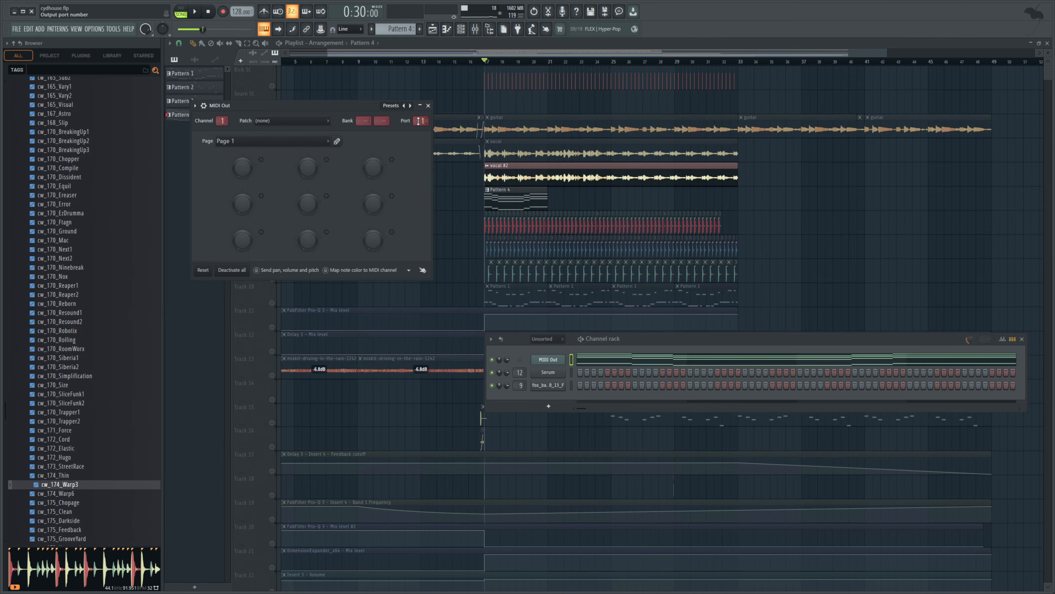
scroll(416, 123, "up", 1)
right_click(613, 359)
left_click(502, 53)
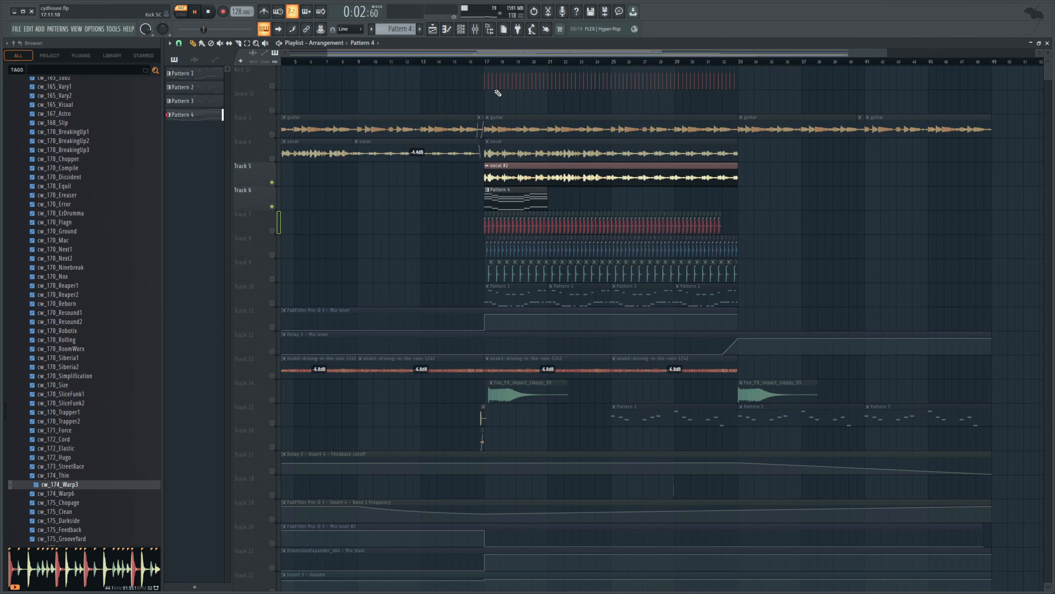
key("l")
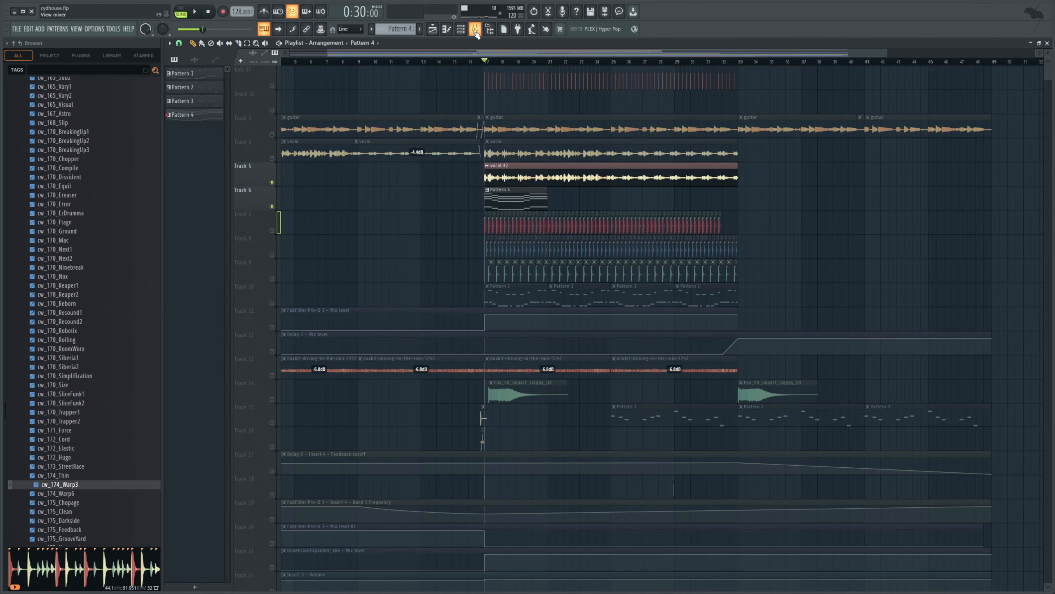
Step: Load Manipulator on mixer Insert 16 and set its MIDI input port to 1
key("F9")
left_click(528, 338)
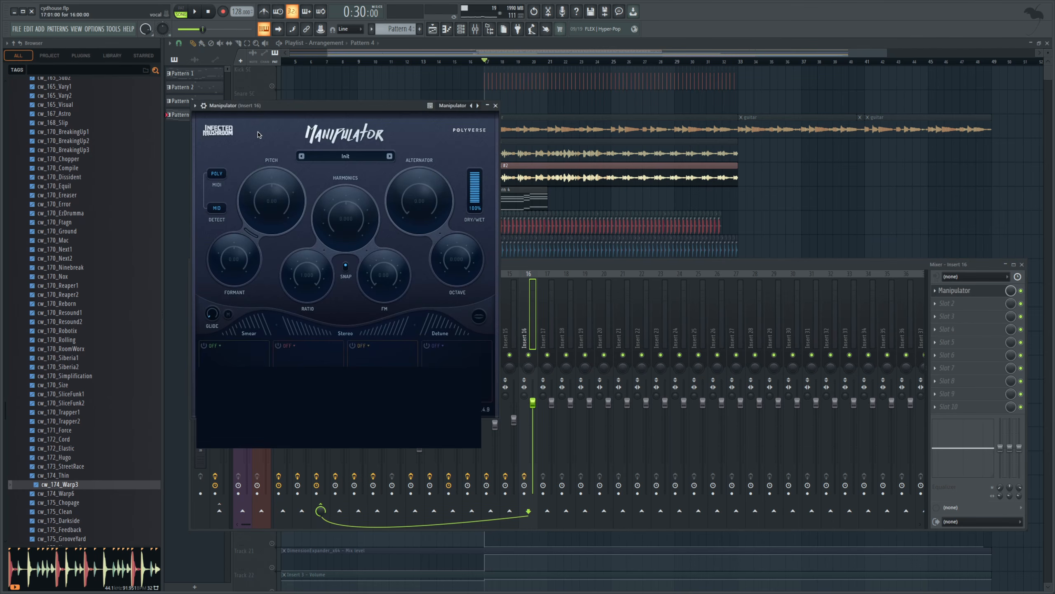
left_click(205, 107)
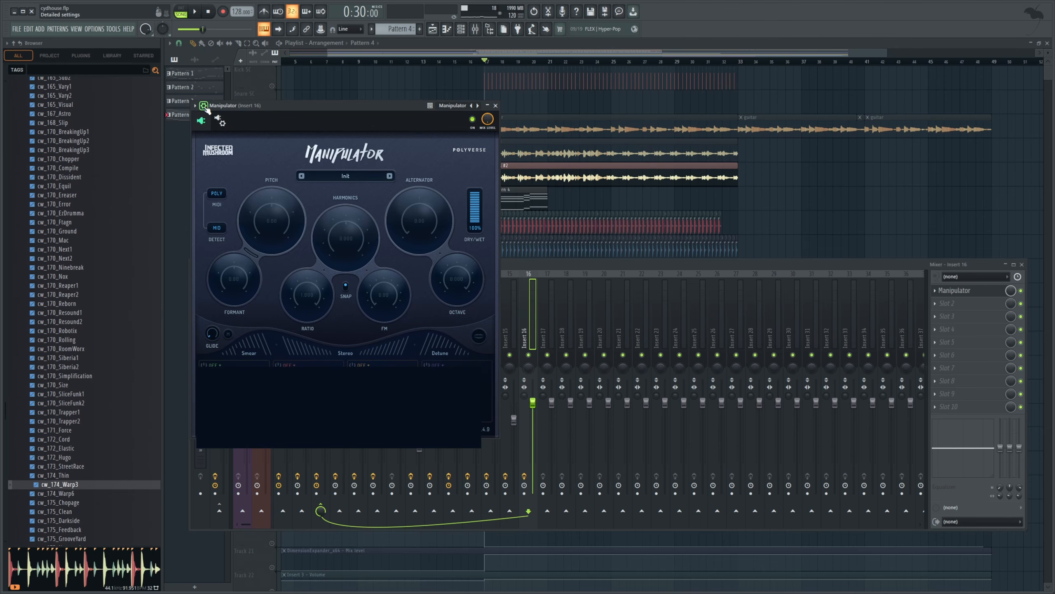
left_click(219, 120)
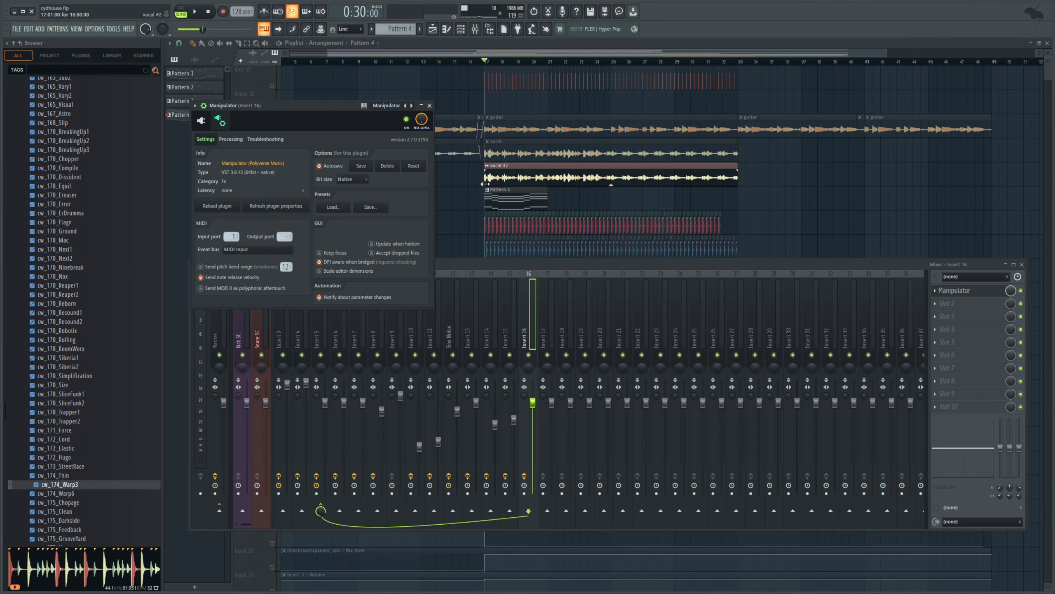
key("F12")
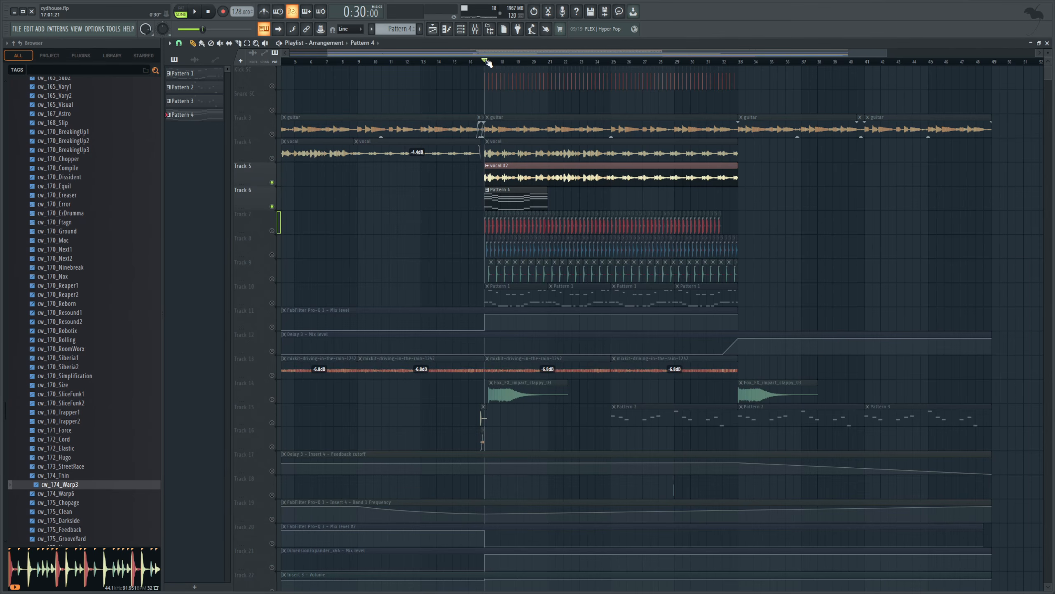
Step: Play the drop's second vocal briefly and reopen Manipulator on Insert 16
key("space")
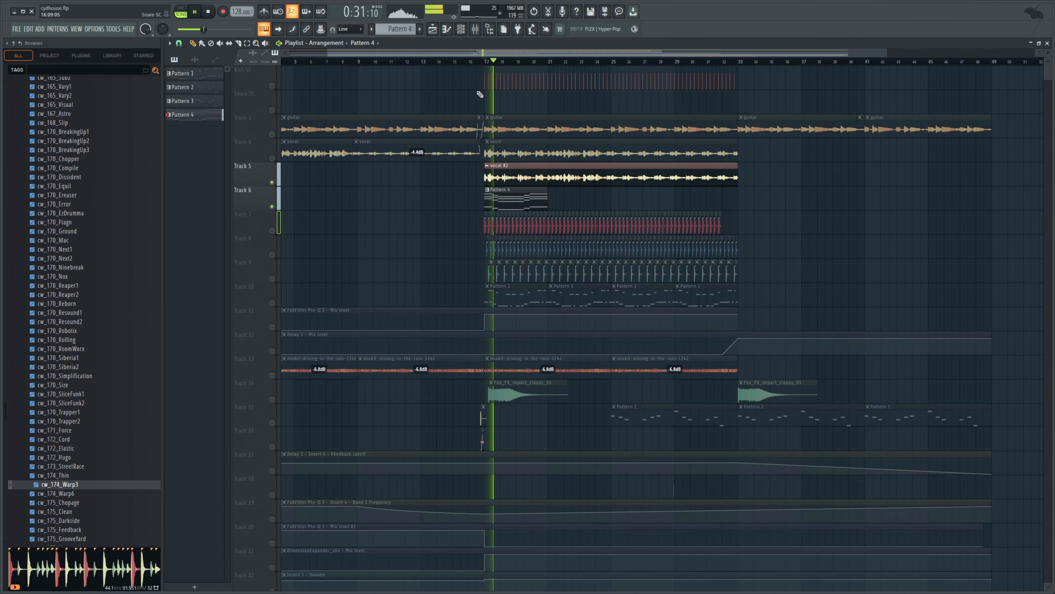
key("space")
left_click(475, 29)
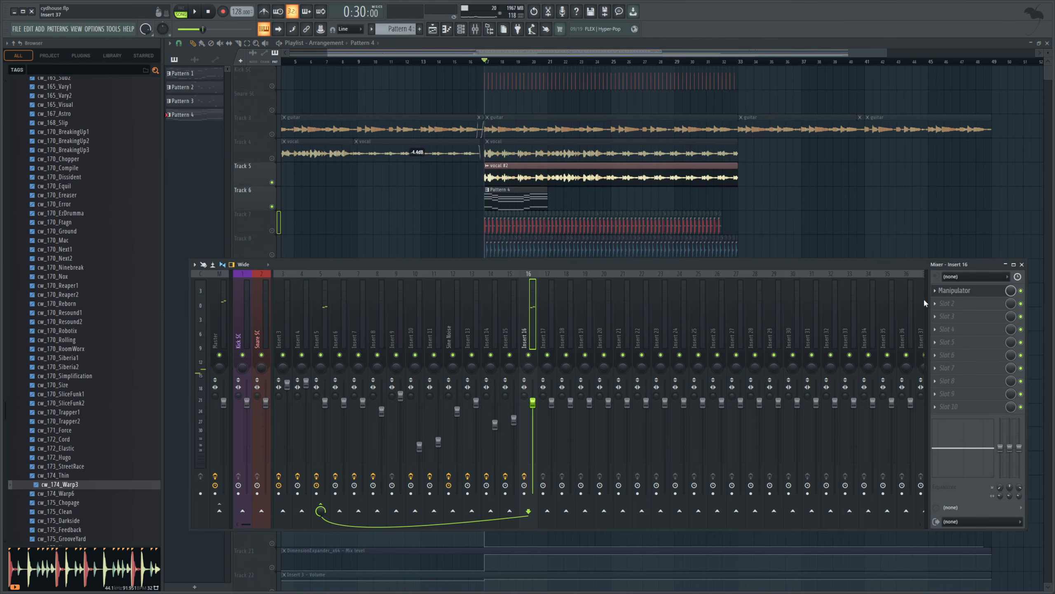
left_click(966, 295)
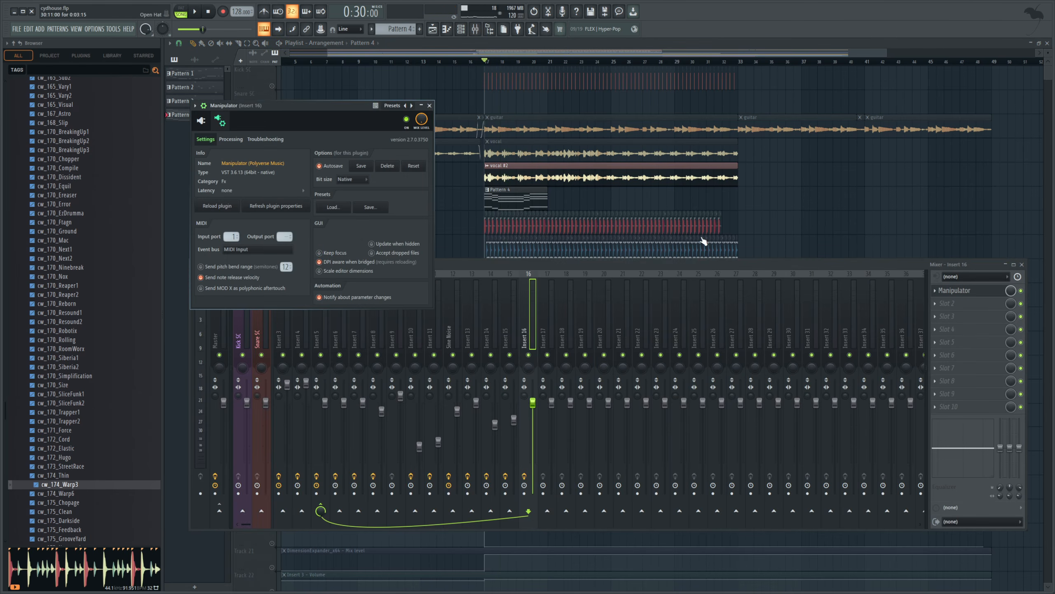
Step: Set Manipulator's Pitch to 12.00 on Insert 16, checking its MIDI port settings
left_click(202, 121)
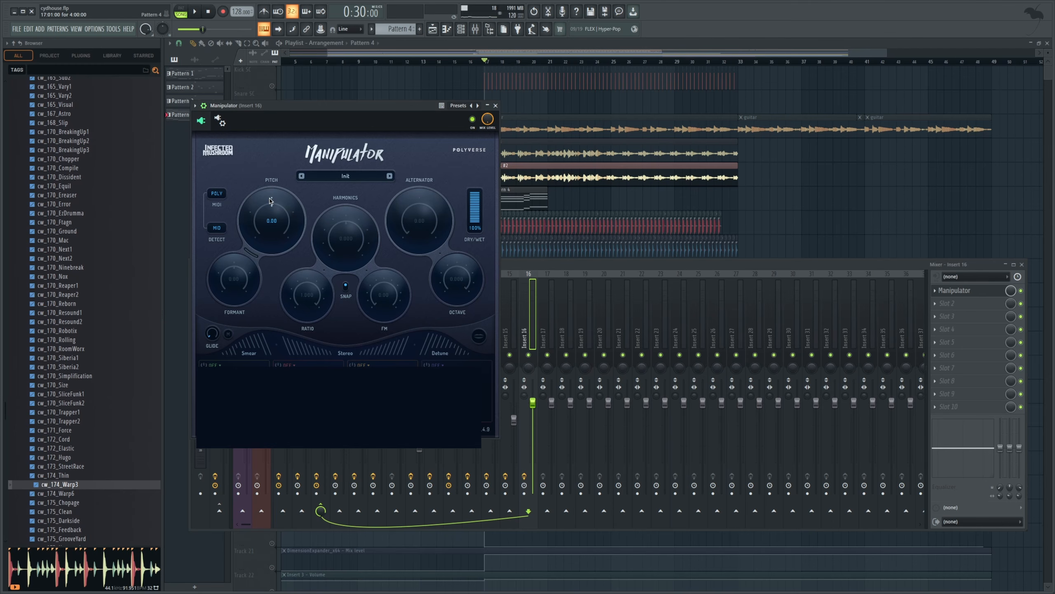
left_click_drag(286, 206, 288, 208)
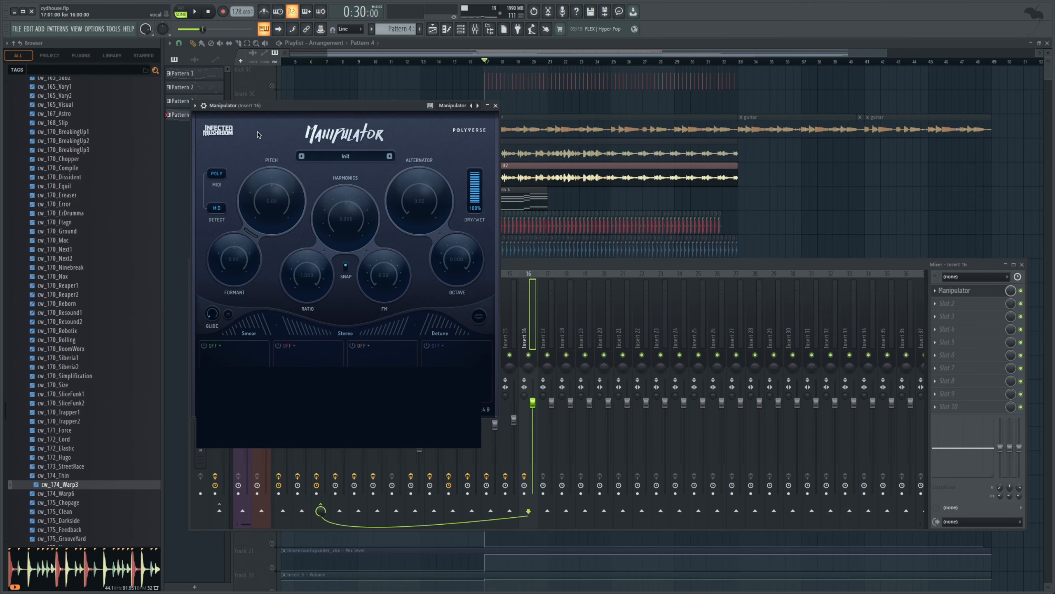
left_click(206, 107)
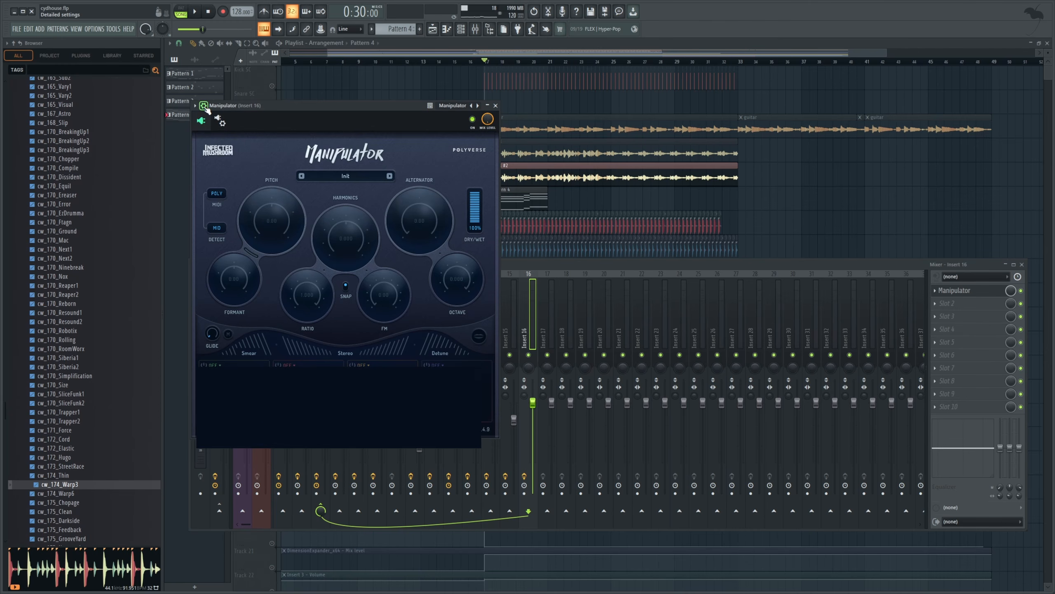
left_click(220, 121)
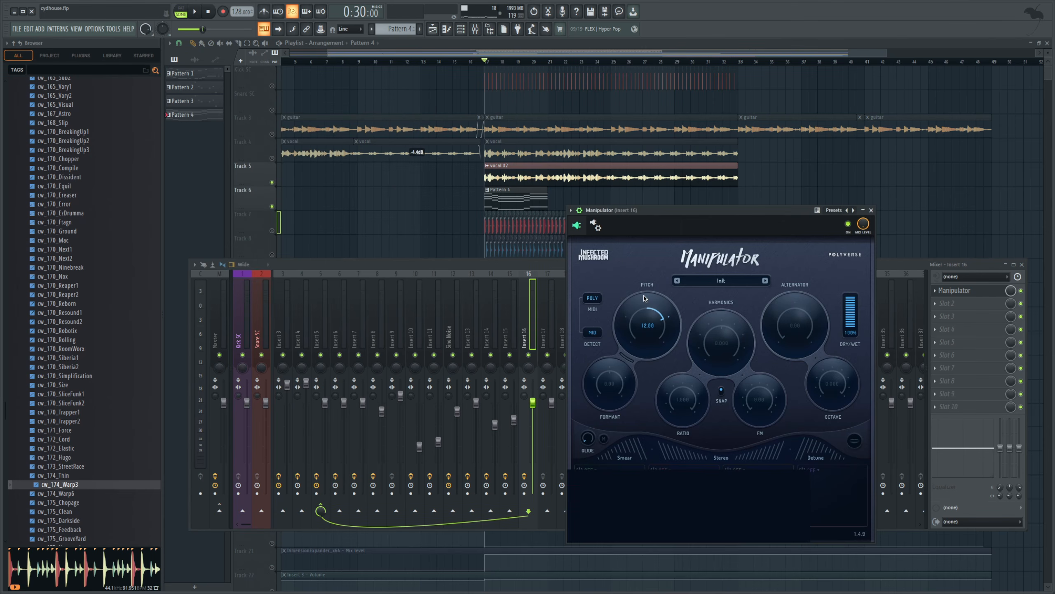
Step: Lower the Insert 16 volume slightly during playback and set Manipulator's Formant to -2.00
key("space")
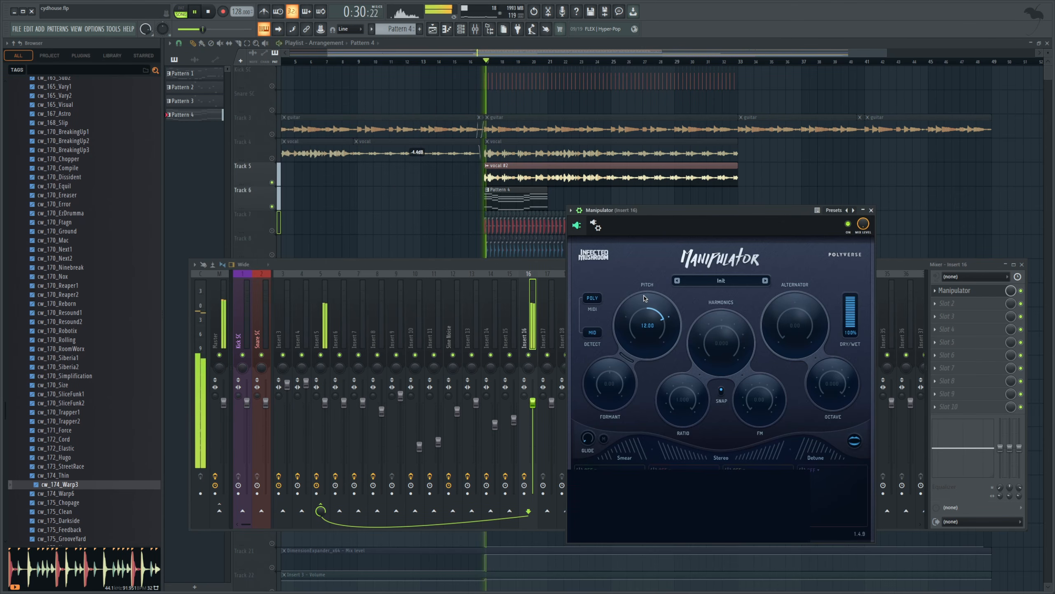
left_click_drag(532, 402, 533, 413)
left_click(629, 209)
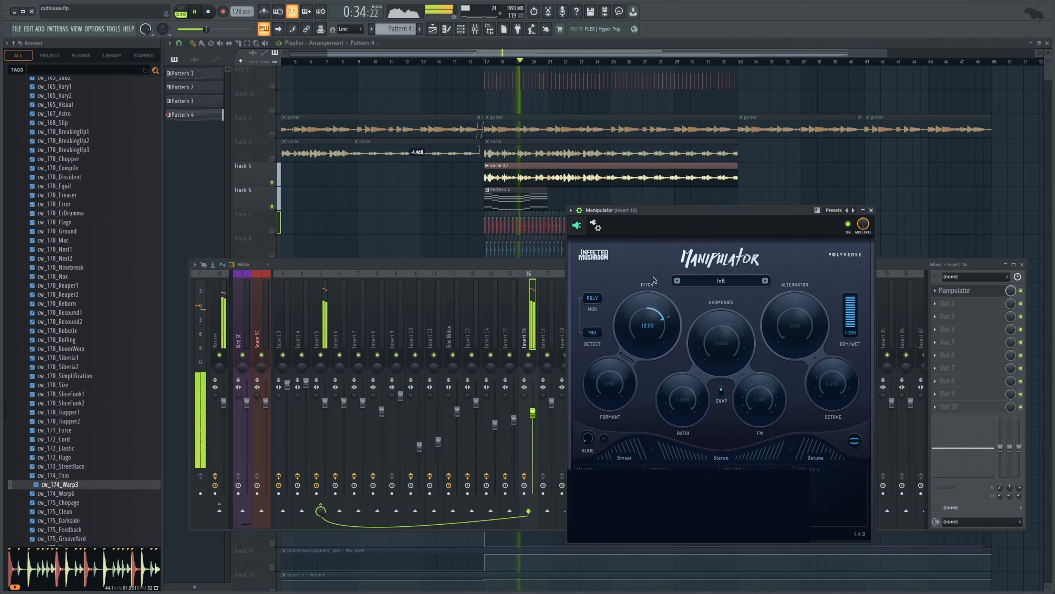
key("space")
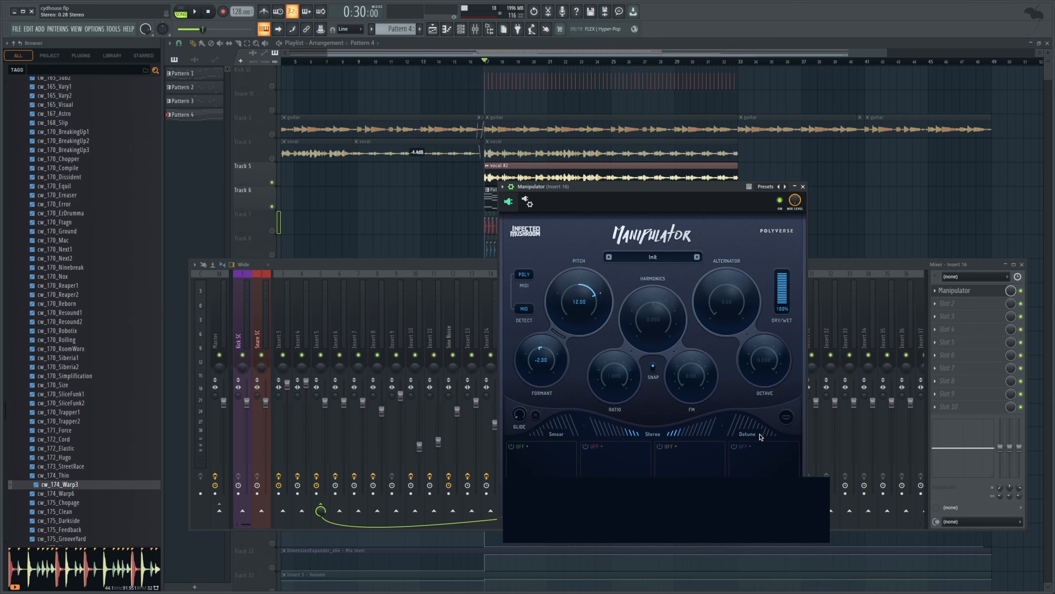
left_click(851, 276)
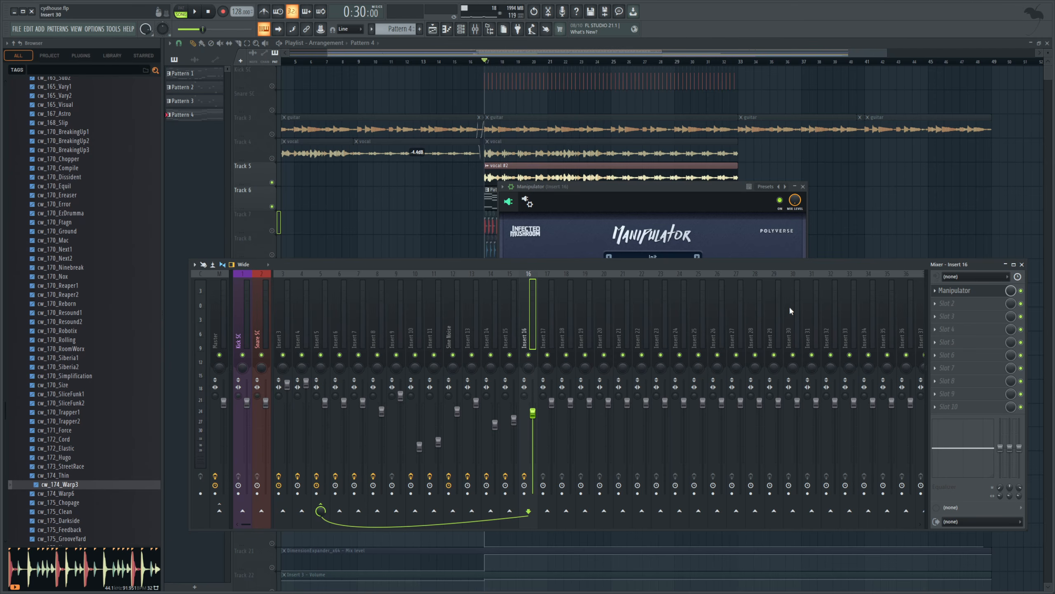
Step: Play the vocal while setting Manipulator's FM to 10.00 and trying out its Ratio control
left_click(954, 291)
key("space")
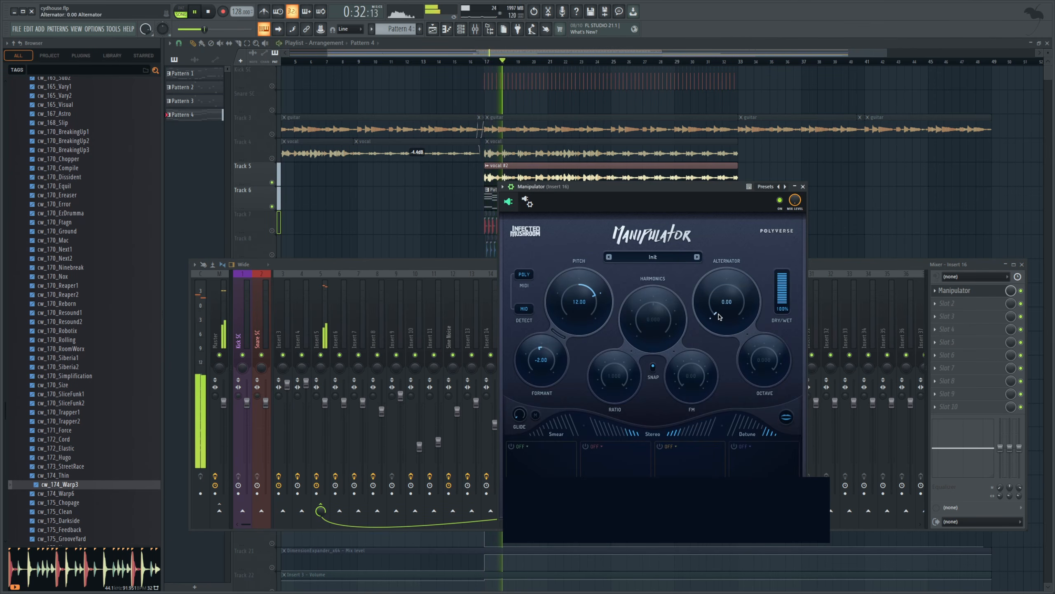
mouse_move(694, 380)
left_mouse_down()
mouse_move(693, 362)
mouse_move(692, 374)
left_mouse_up()
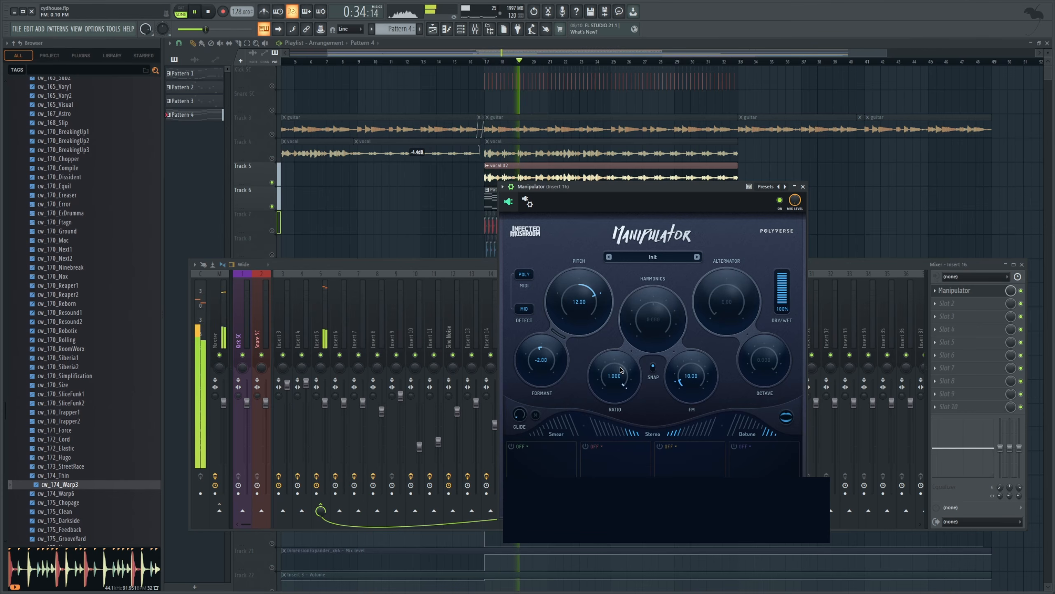
left_click_drag(621, 370, 569, 344)
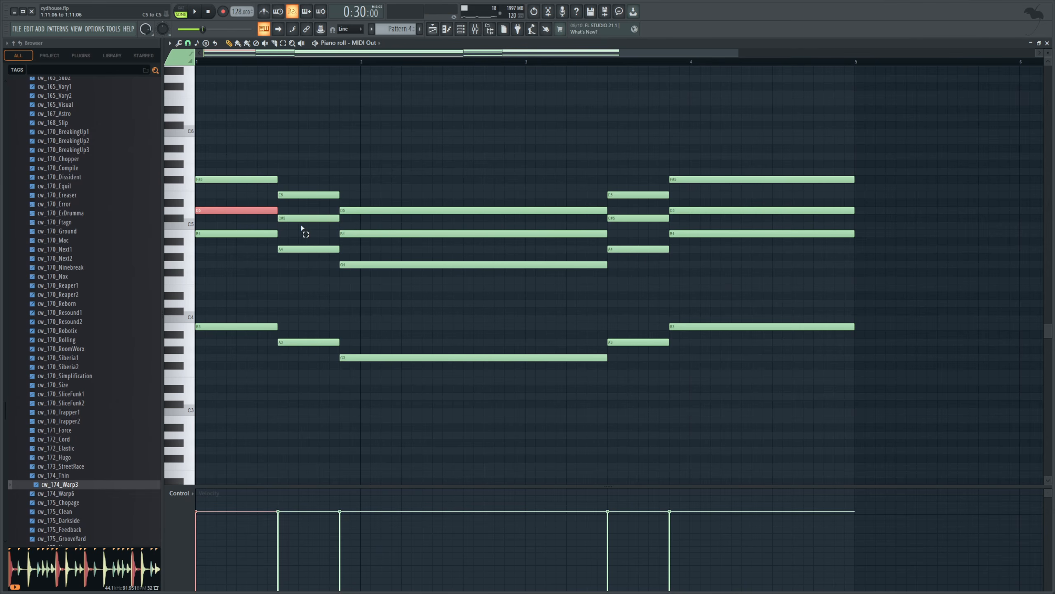
Step: Raise the third of all five chords an octave, transpose the whole progression down an octave, and play it
left_click(307, 218, "ctrl")
left_click(393, 233, "ctrl")
left_click(663, 218, "ctrl")
left_click(676, 210, "ctrl")
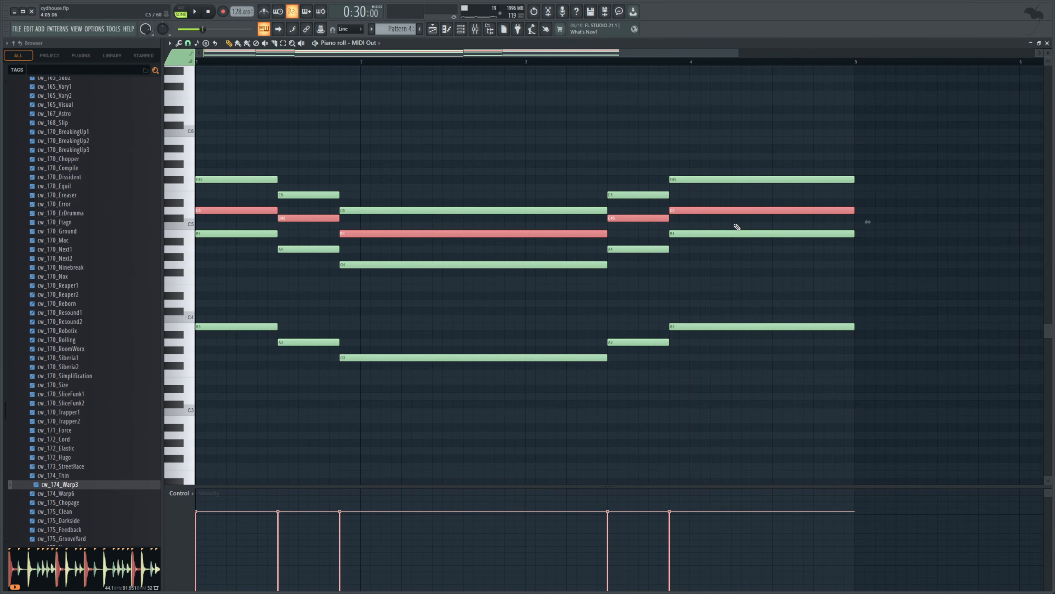
key("ctrl+Up")
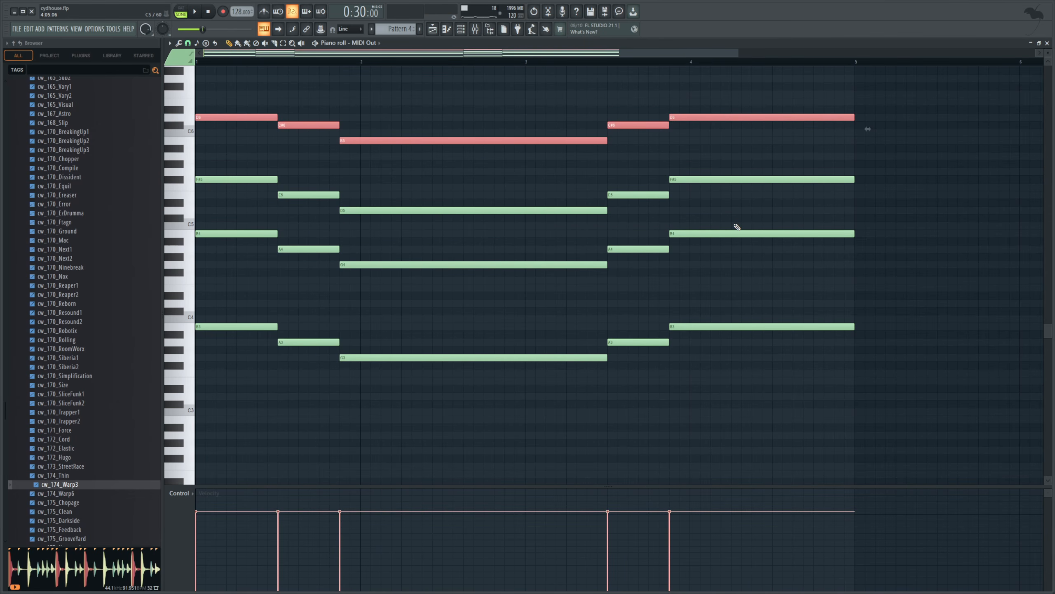
key("space")
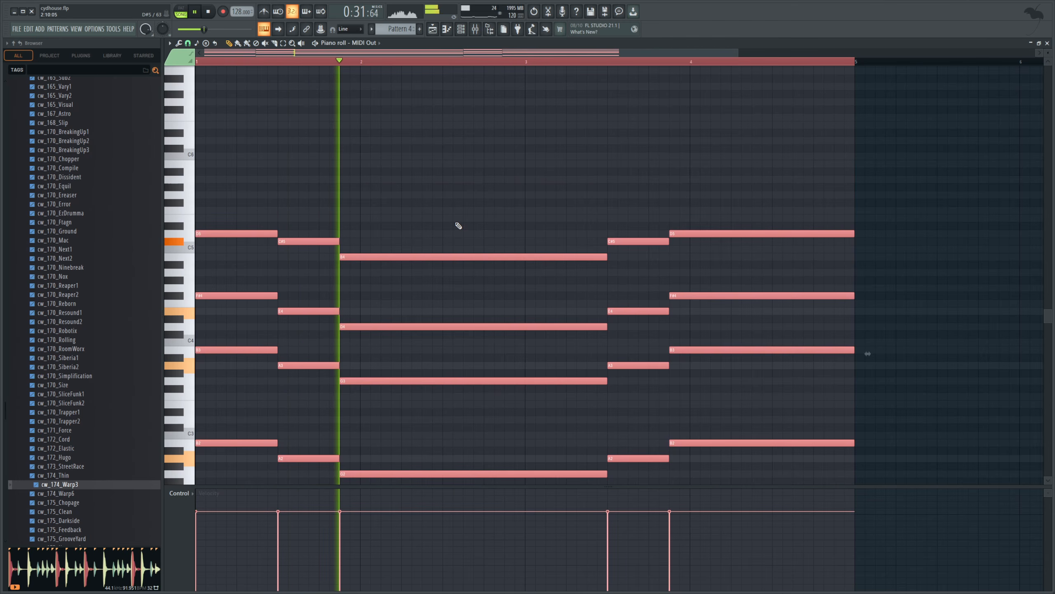
key("space")
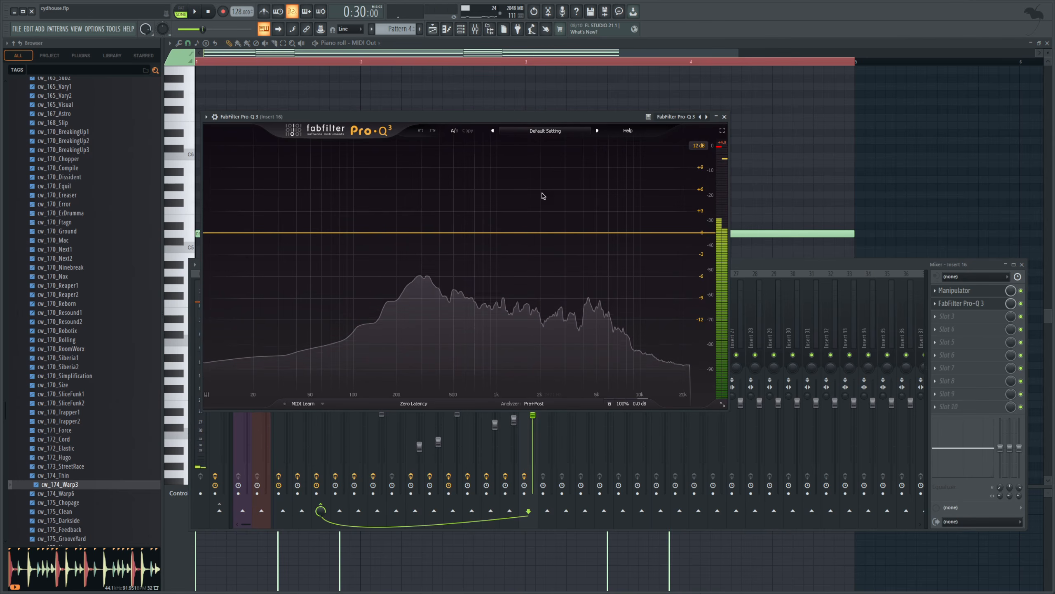
Step: Shape a low cut in FabFilter Pro-Q 3 after Manipulator on Insert 16, checking the vocal by playback
left_click(540, 326)
left_click_drag(311, 233, 368, 265)
key("space")
key("space")
left_click_drag(433, 235, 414, 273)
key("space")
left_click(752, 266)
key("space")
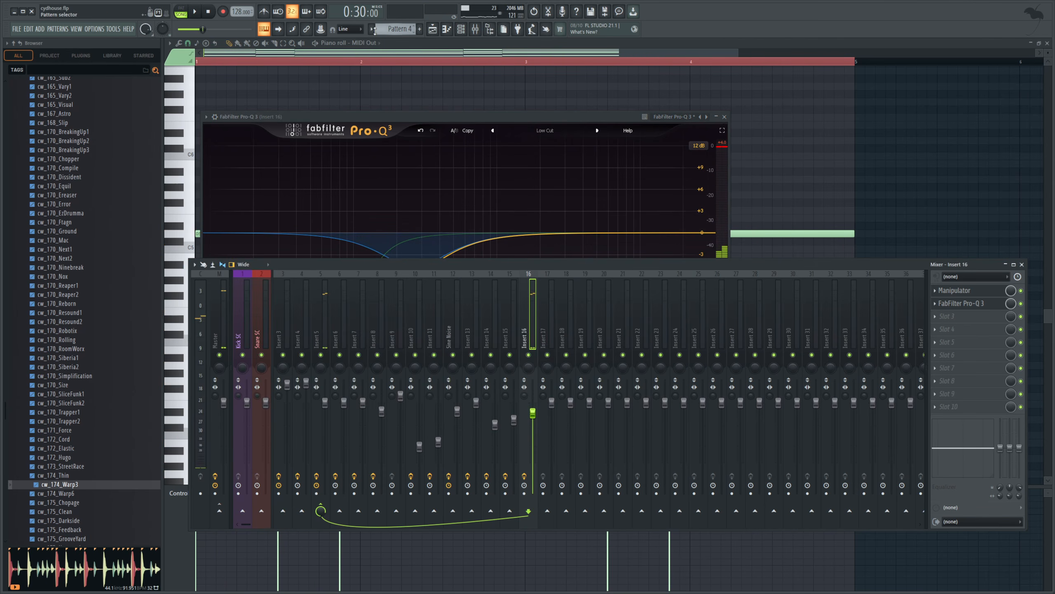
Step: Unmute Track 4 in the playlist and play both vocal layers together
left_click(432, 29)
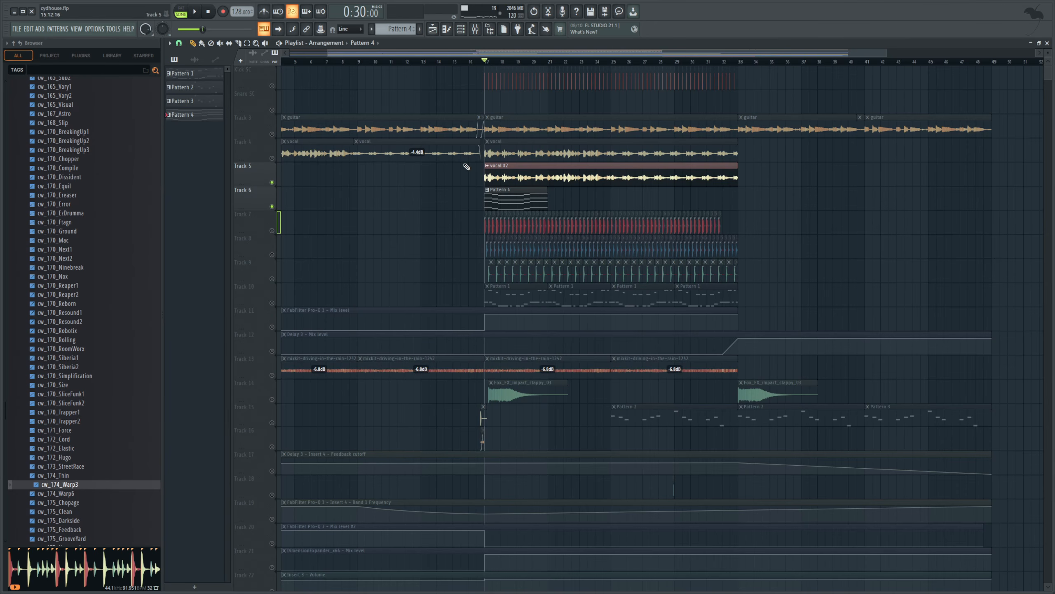
left_click(274, 159)
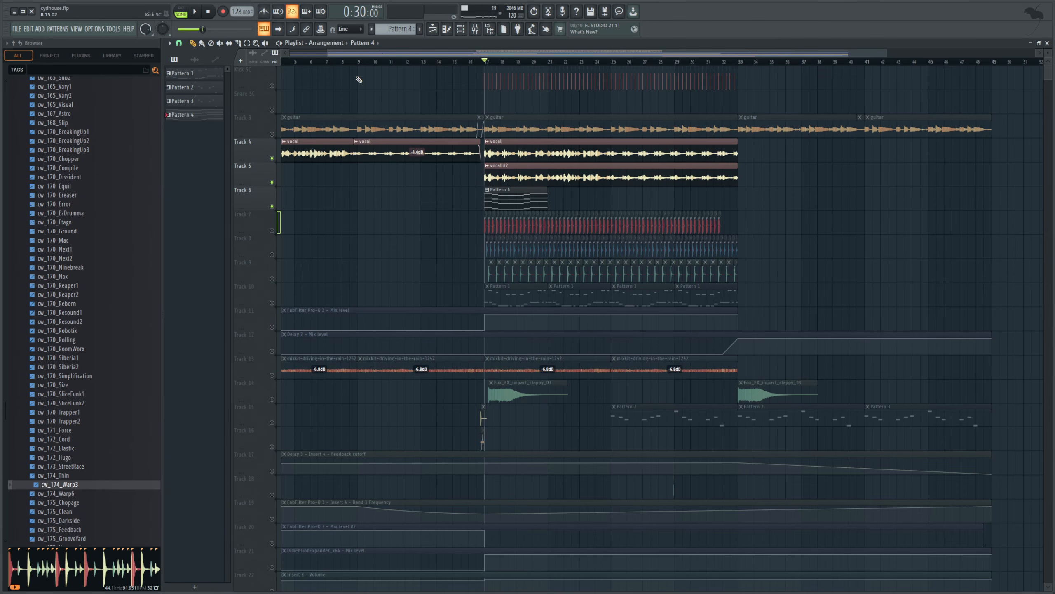
left_click(475, 29)
key("space")
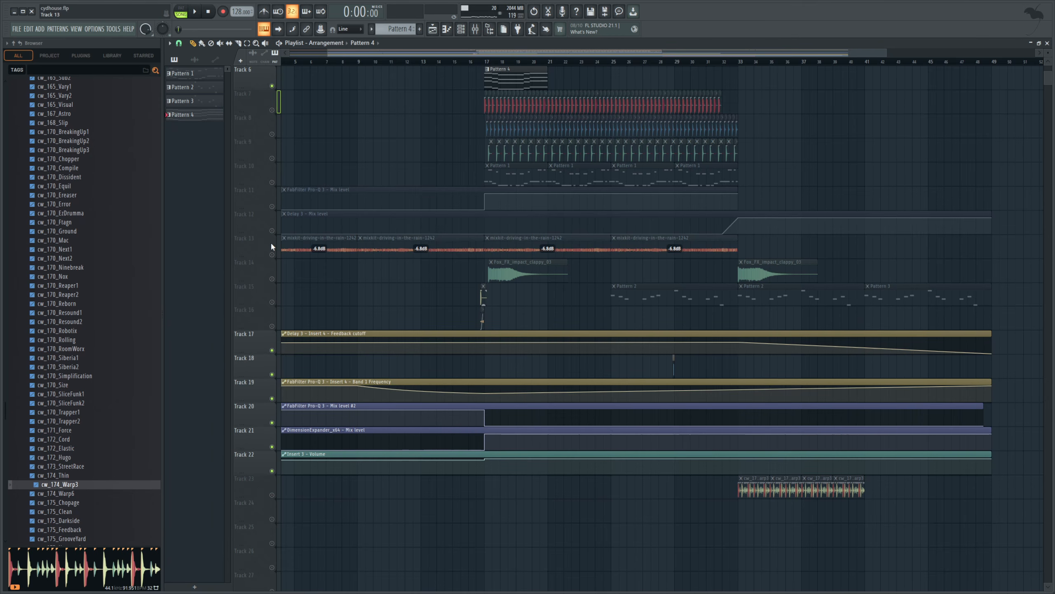
Step: Unmute the automation clips on Tracks 12 and 11 and place the playhead at bar 17
left_click(273, 231)
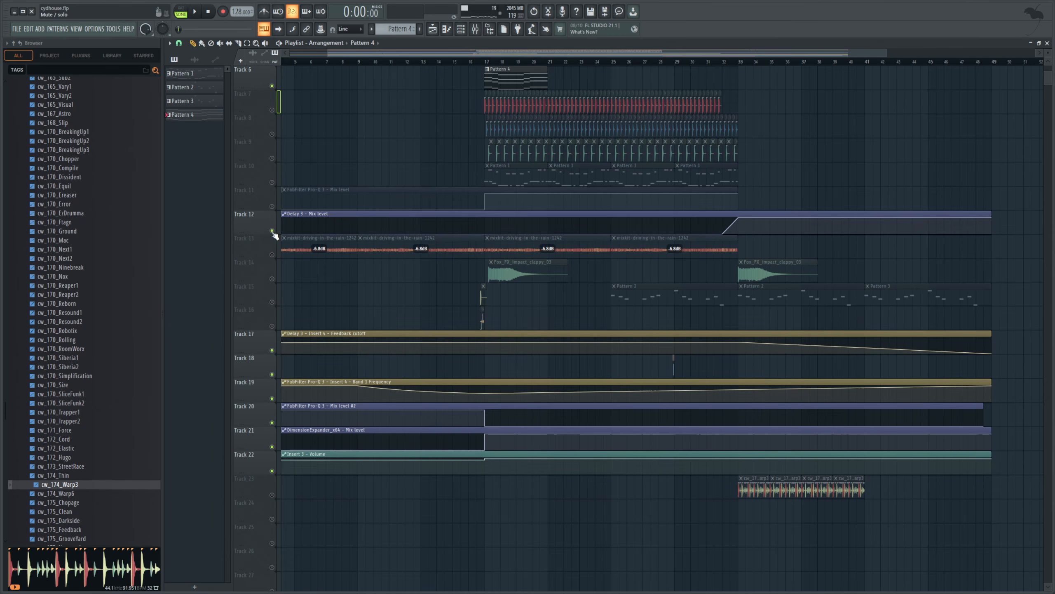
left_click(272, 206)
scroll(372, 264, "up", 5)
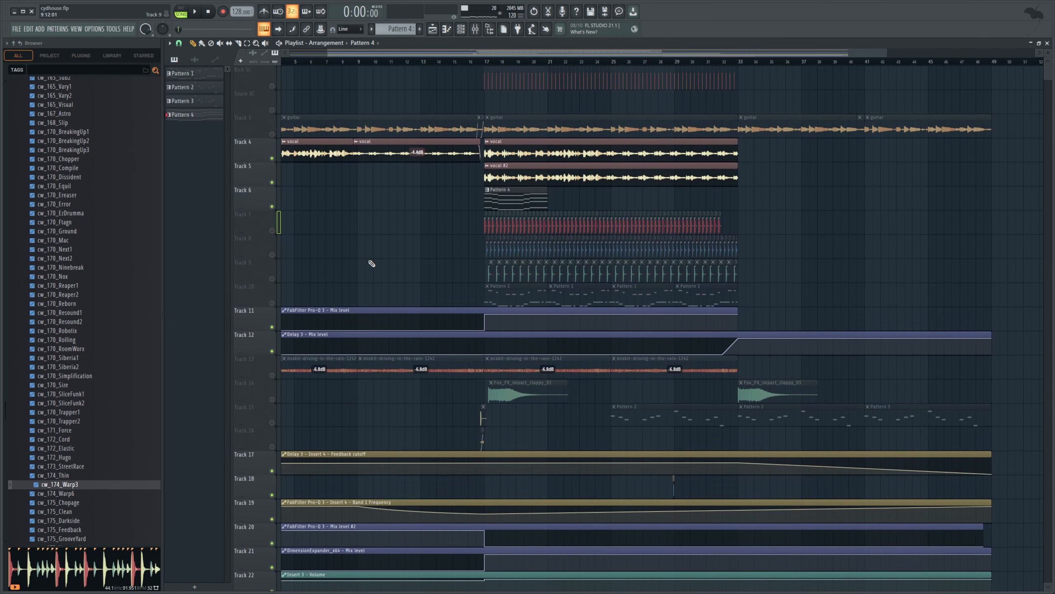
left_click(493, 62)
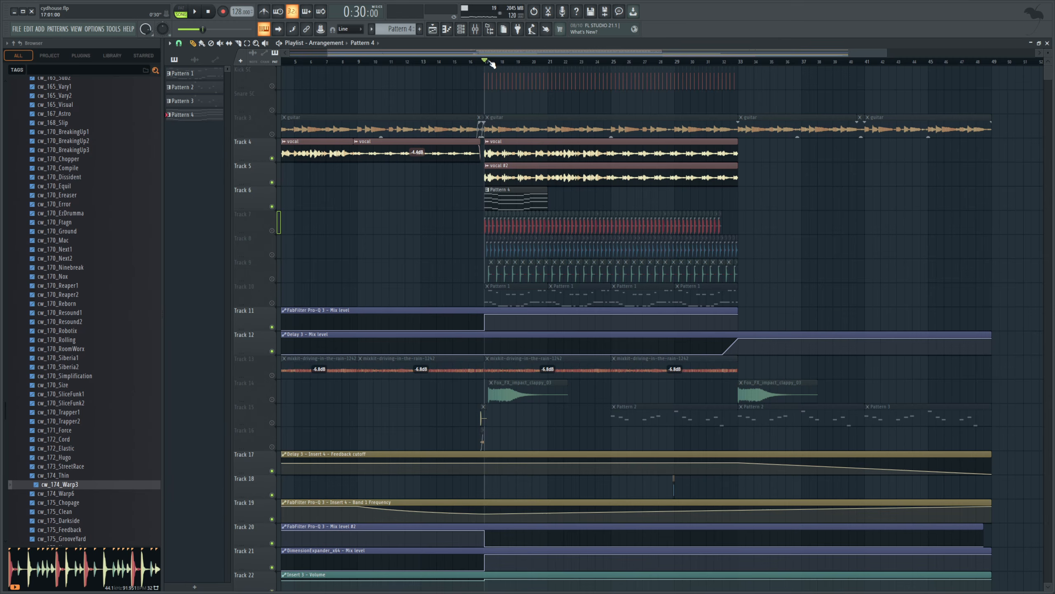
Step: Play the two vocal layers and lower Insert 16's volume in the mixer to balance the harmony against the lead
left_click(477, 30)
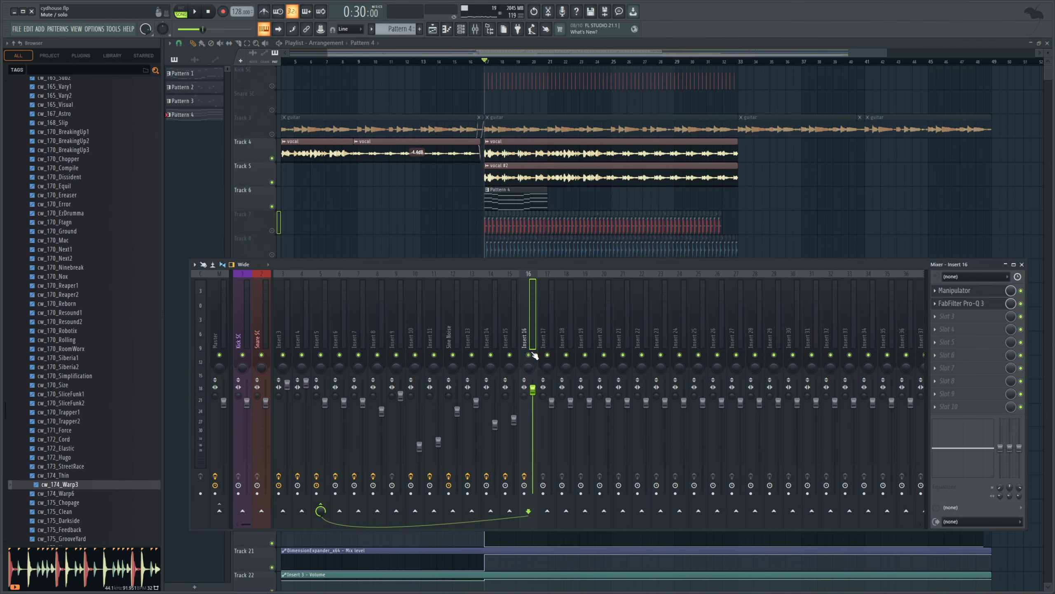
key("space")
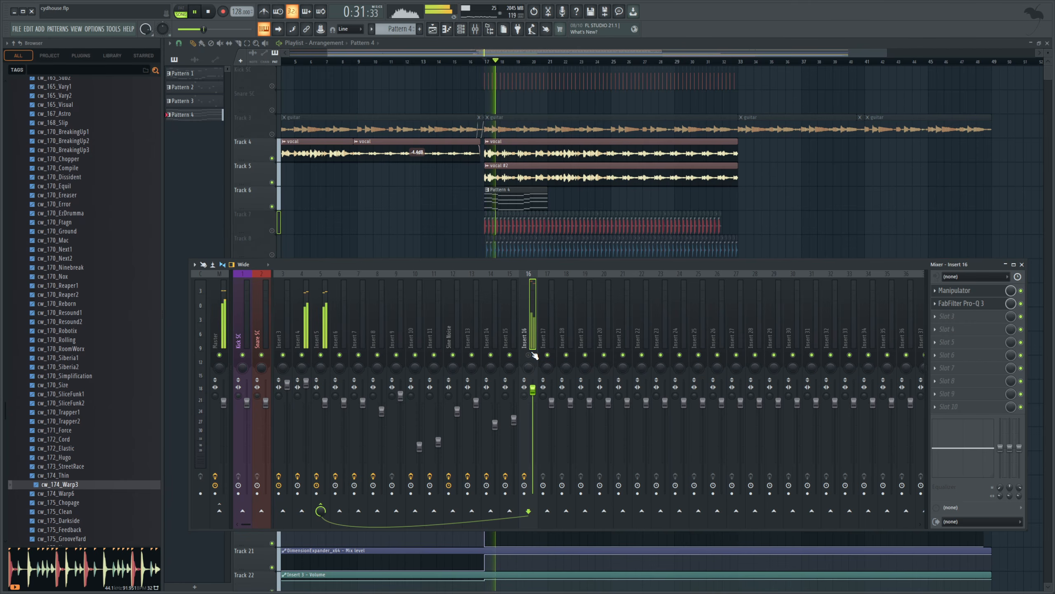
key("space")
left_click(531, 354)
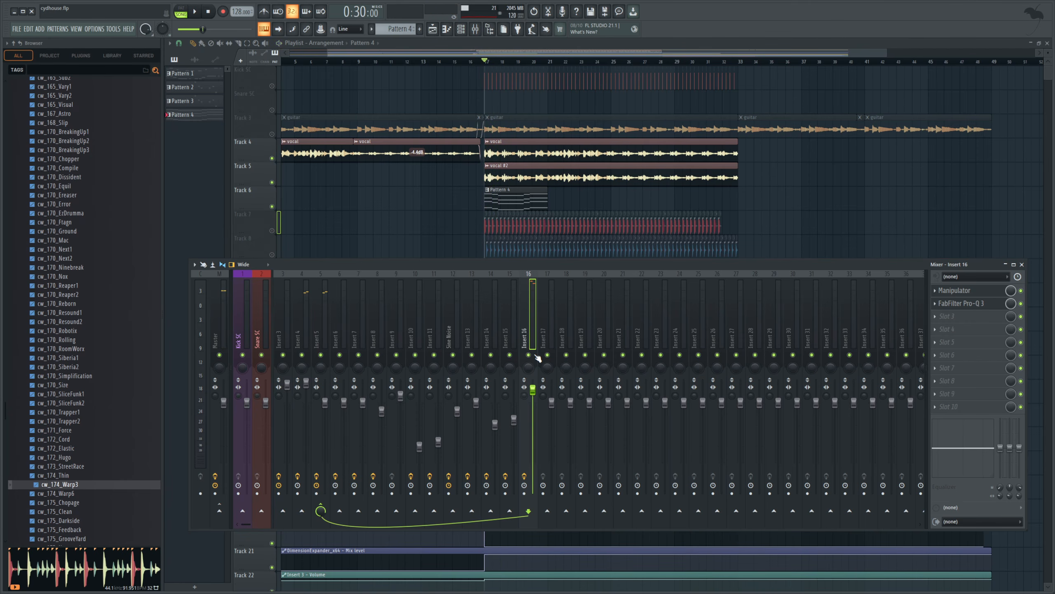
key("space")
left_click_drag(532, 394, 533, 407)
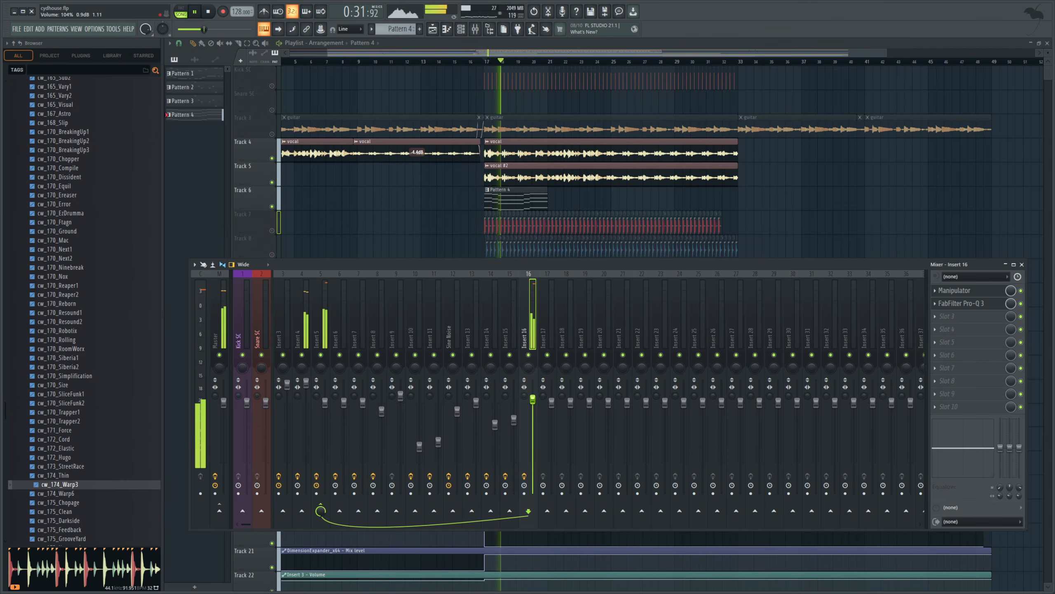
key("space")
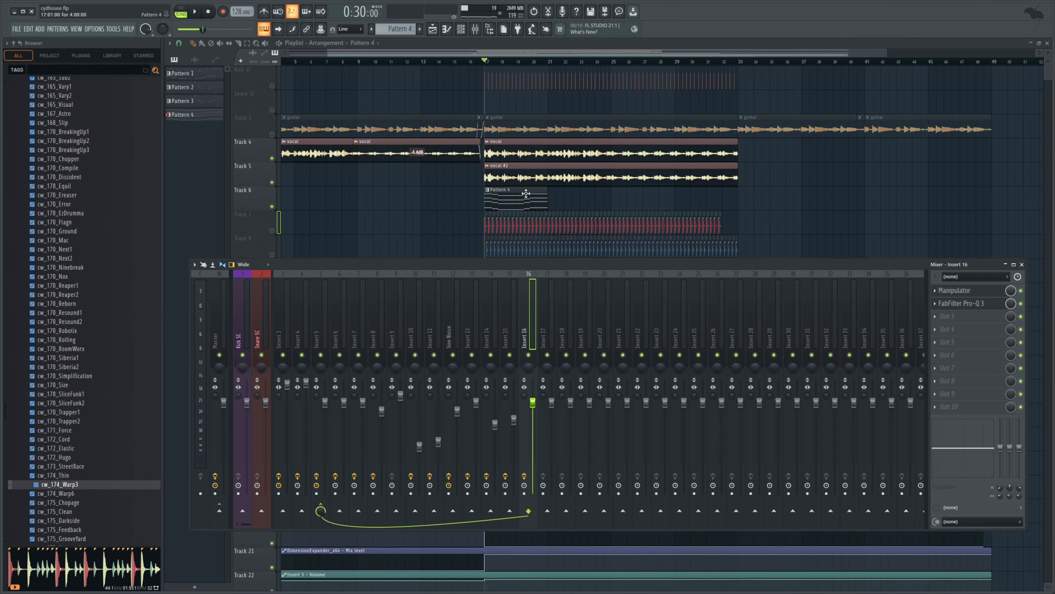
Step: Add Gain Reduction after Pro-Q 3 on Insert 16 and set its Slay to about 21% during playback
right_click(529, 355)
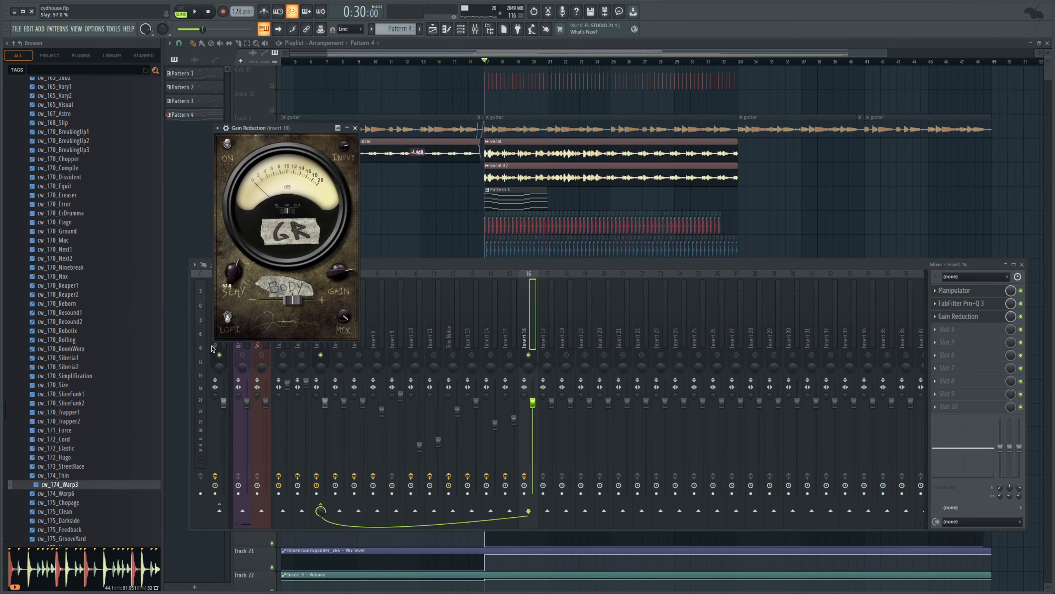
left_click_drag(212, 348, 210, 381)
key("space")
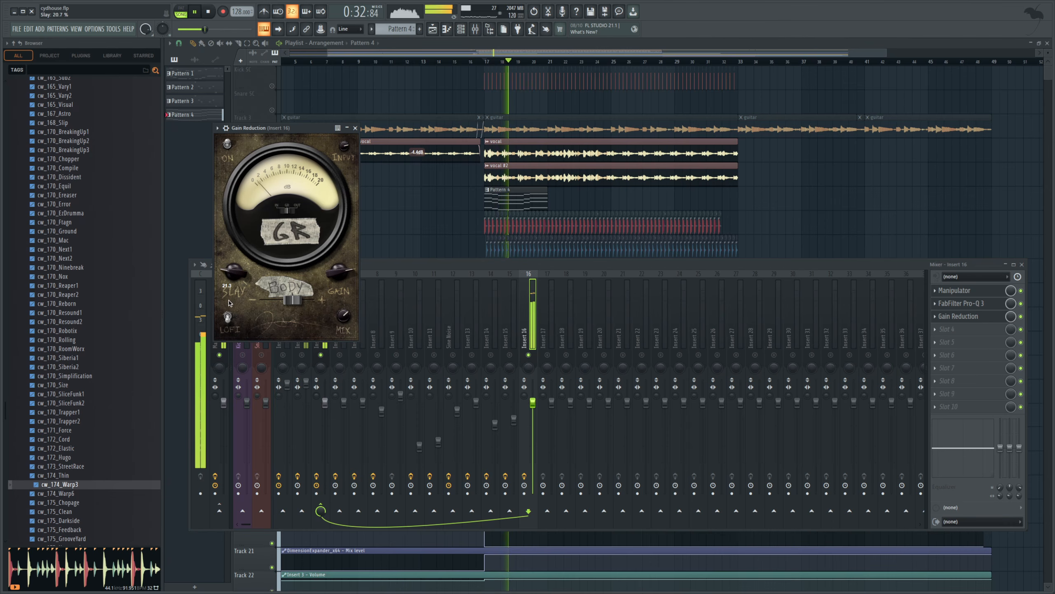
Step: Lower Insert 16's volume to about 92% and play the vocal layers together to check the balance
left_click_drag(535, 407, 535, 415)
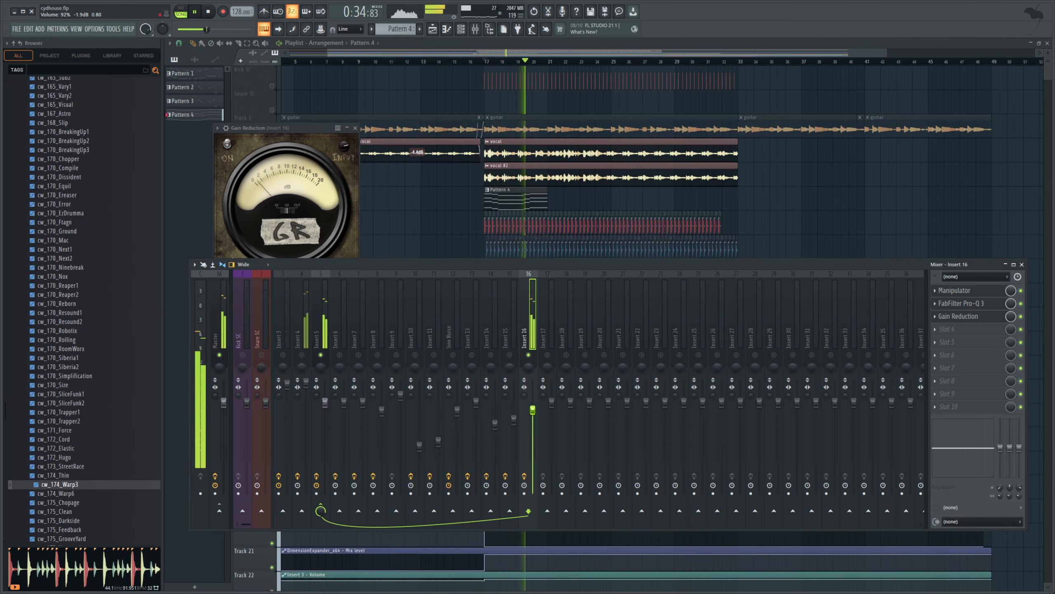
key("space")
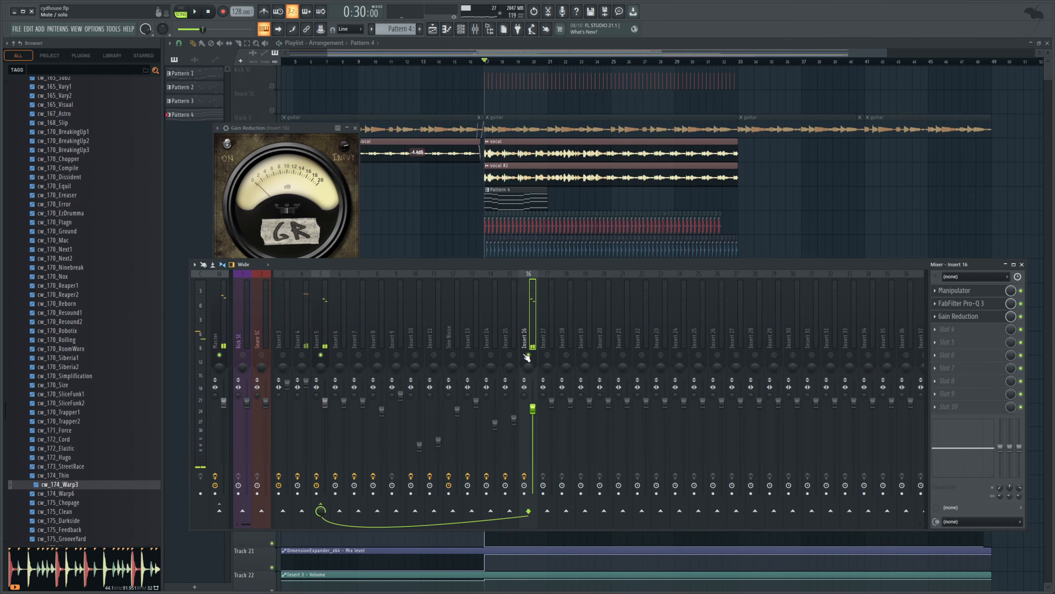
right_click(527, 355)
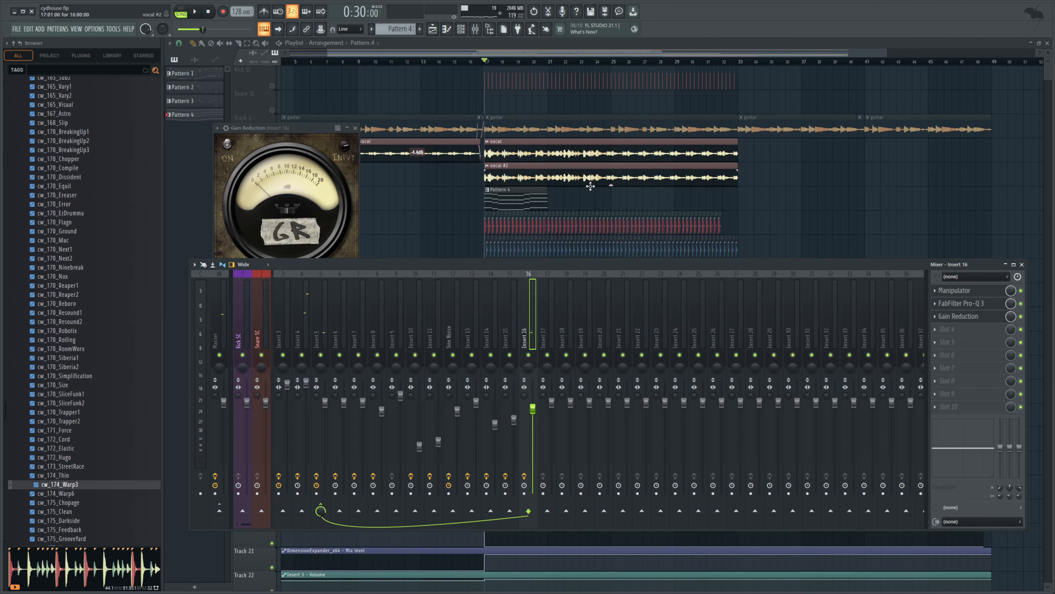
key("space")
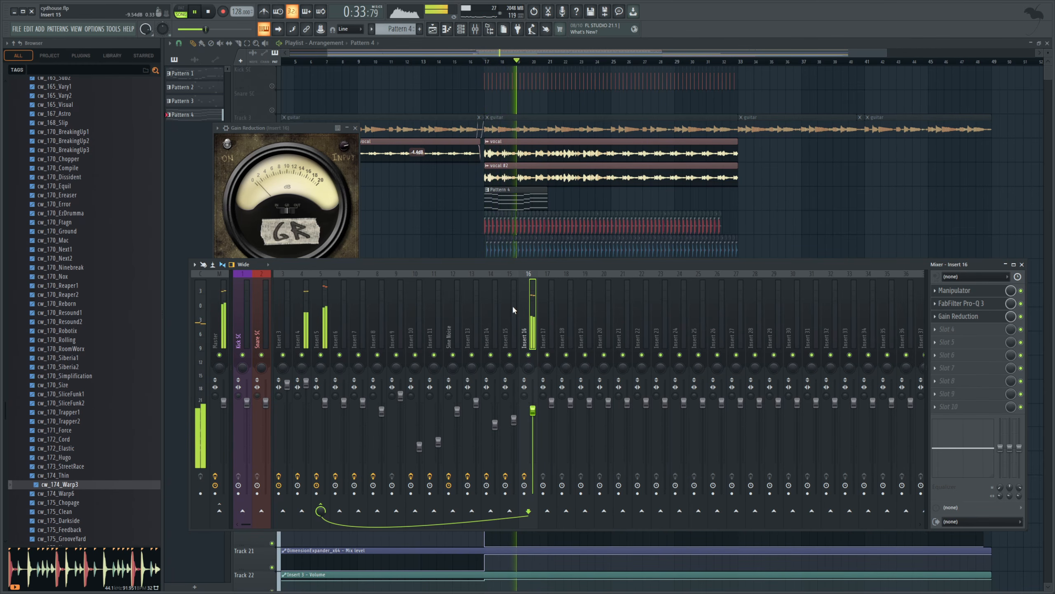
left_click(456, 54)
key("space")
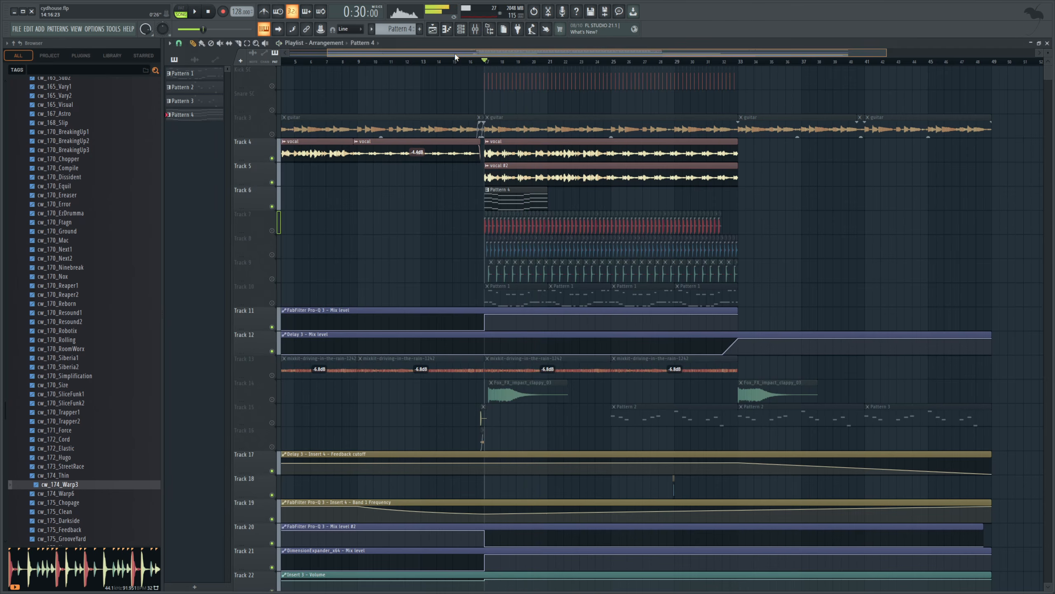
Step: Place three more copies of Pattern 4 on Track 6 up to bar 33 and unmute all tracks
left_click(555, 205)
left_click(617, 201)
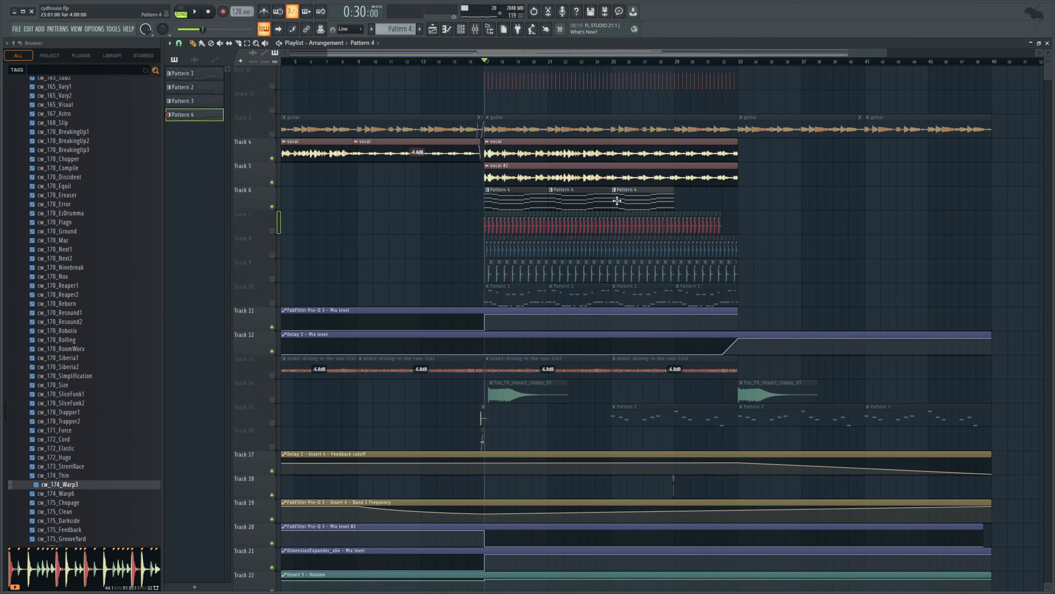
left_click(682, 199)
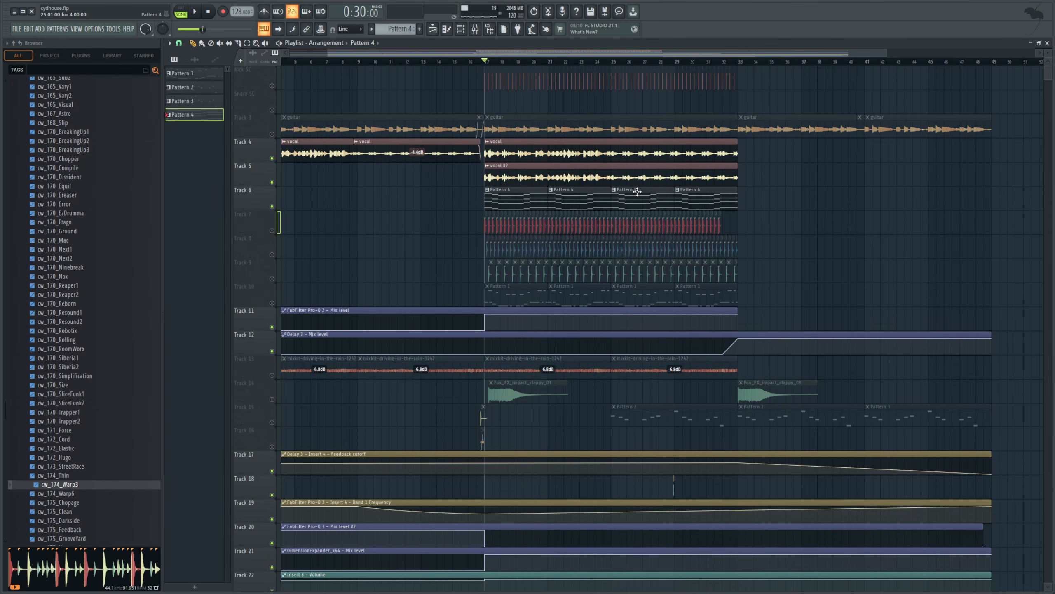
left_click(272, 206, "ctrl")
Step: Play the full arrangement from bar 15 and check the mixer levels of the Master and Insert 16
left_click(469, 62)
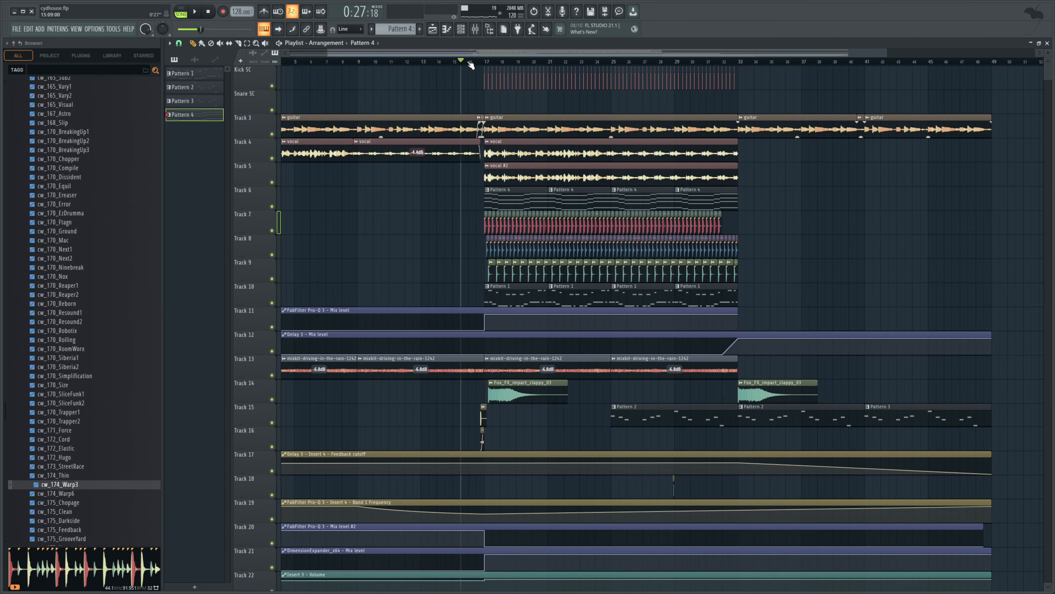
left_click_drag(471, 53, 460, 52)
left_click(475, 29)
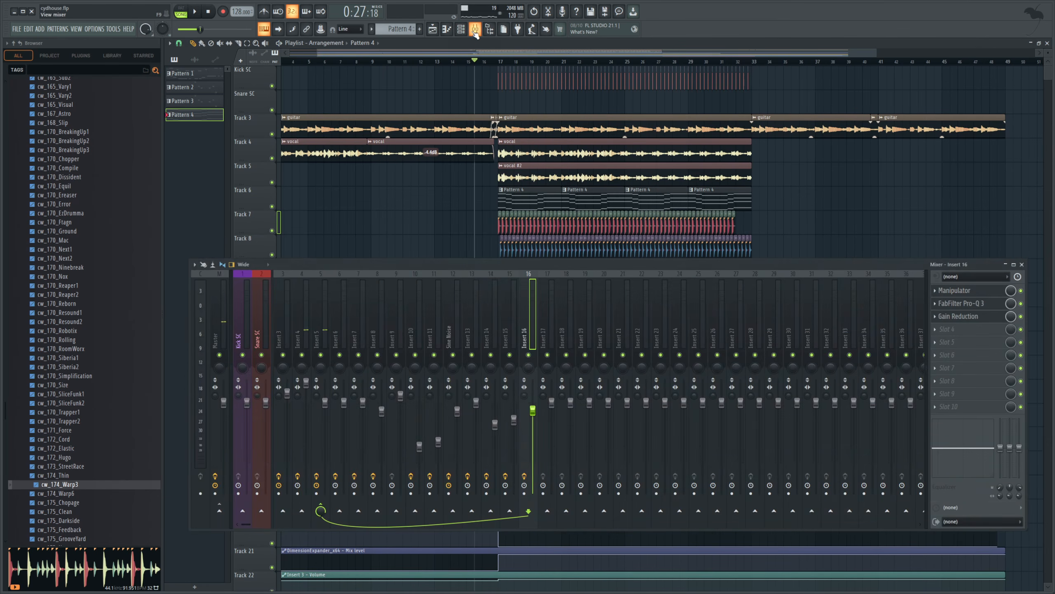
key("space")
left_click(223, 332)
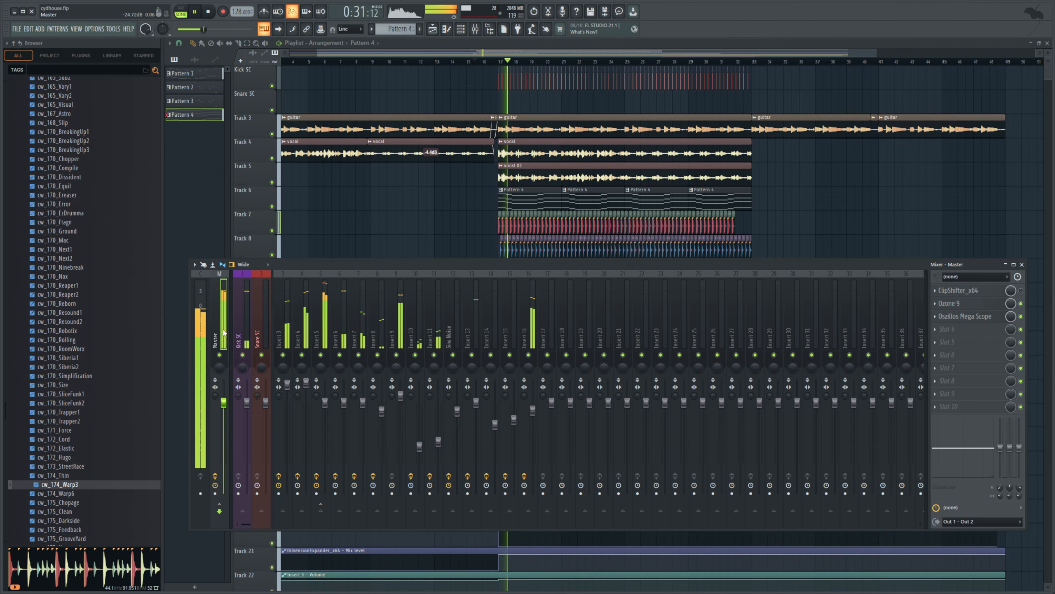
left_click(529, 320)
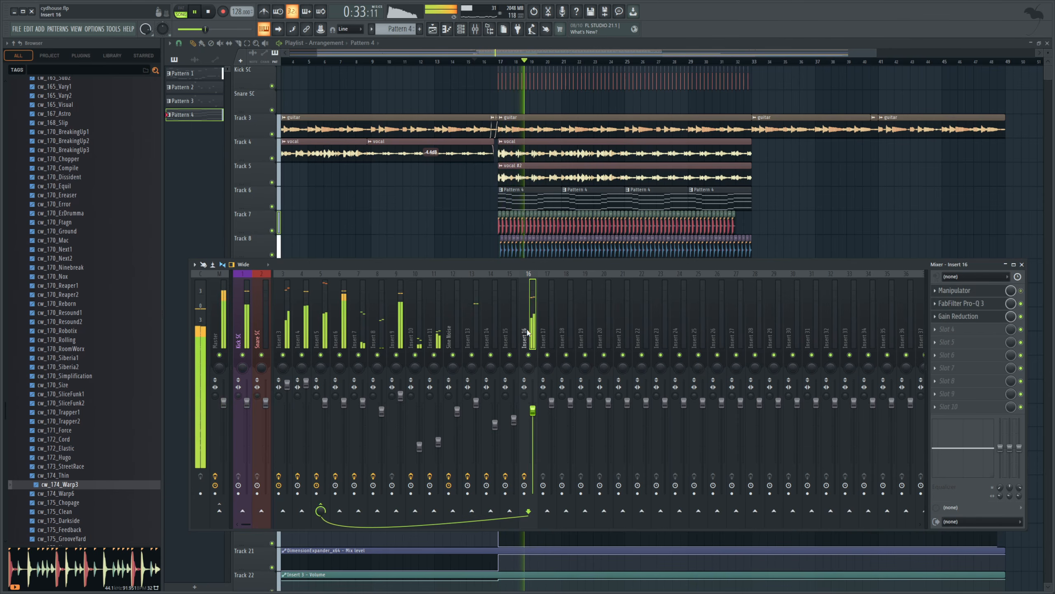
Step: Try a Formant of 2.00 and a Pitch of 24.00 in Insert 16's Manipulator during playback
left_click(952, 290)
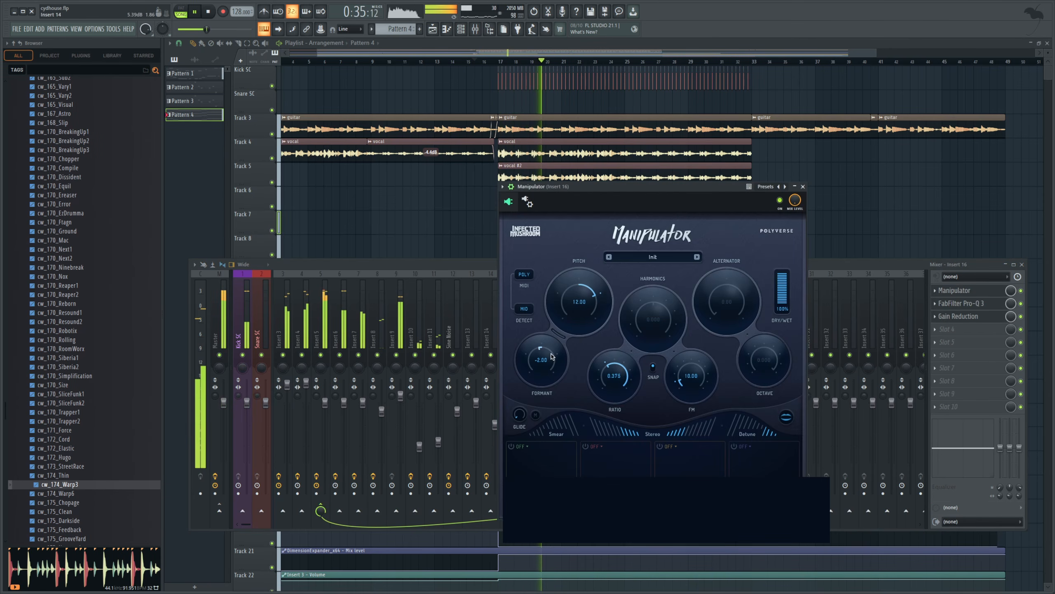
left_click_drag(555, 354, 544, 350)
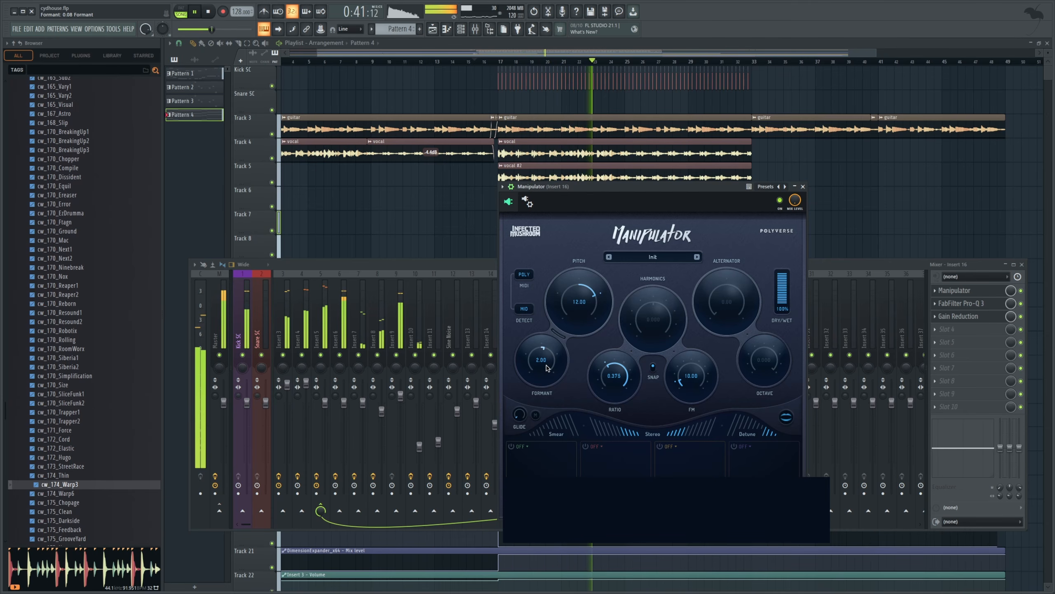
left_click(595, 318)
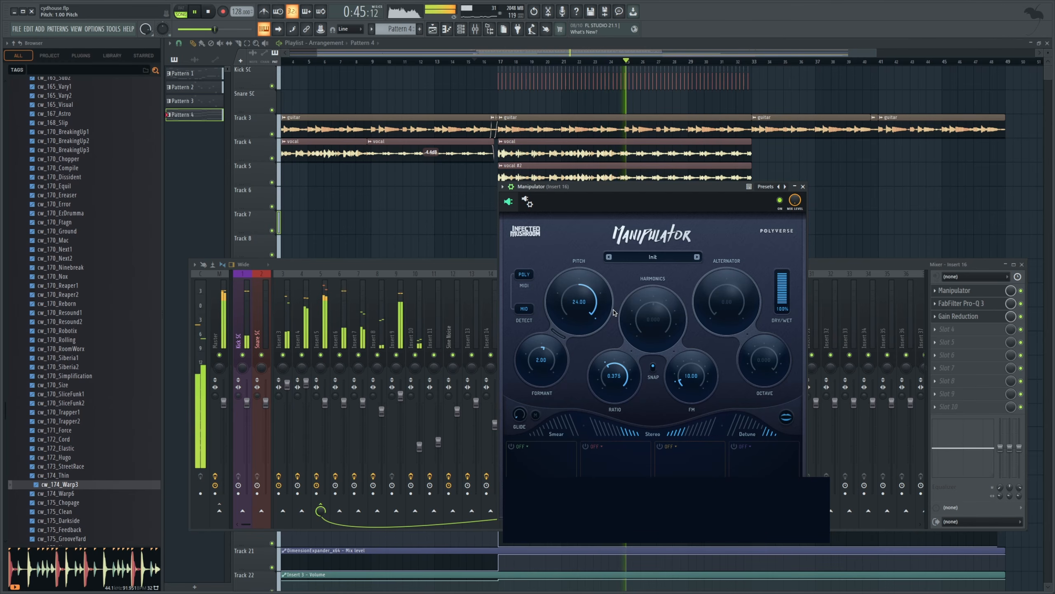
left_click(477, 267)
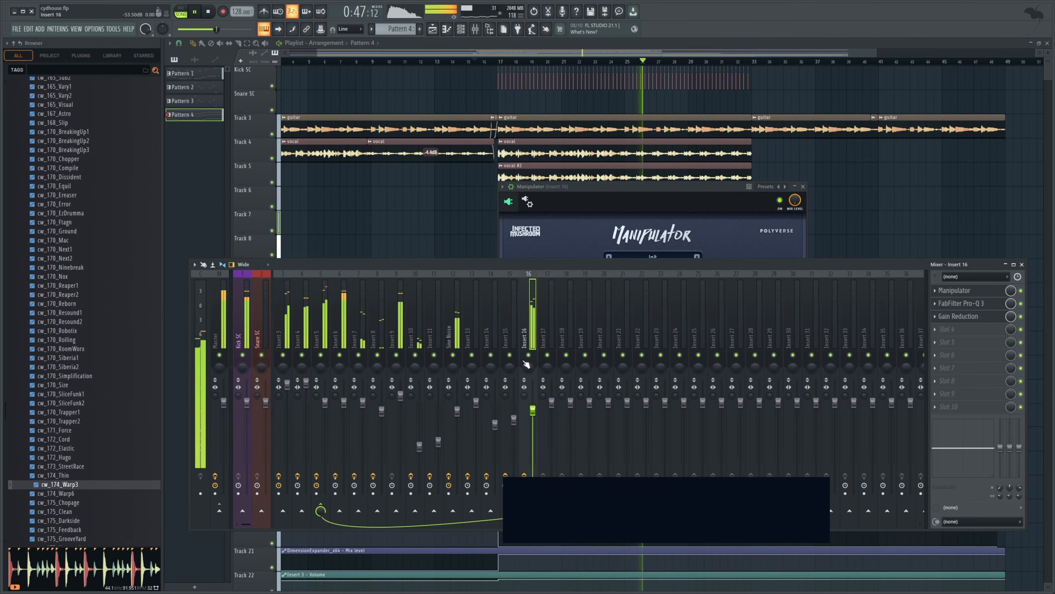
left_click(592, 195)
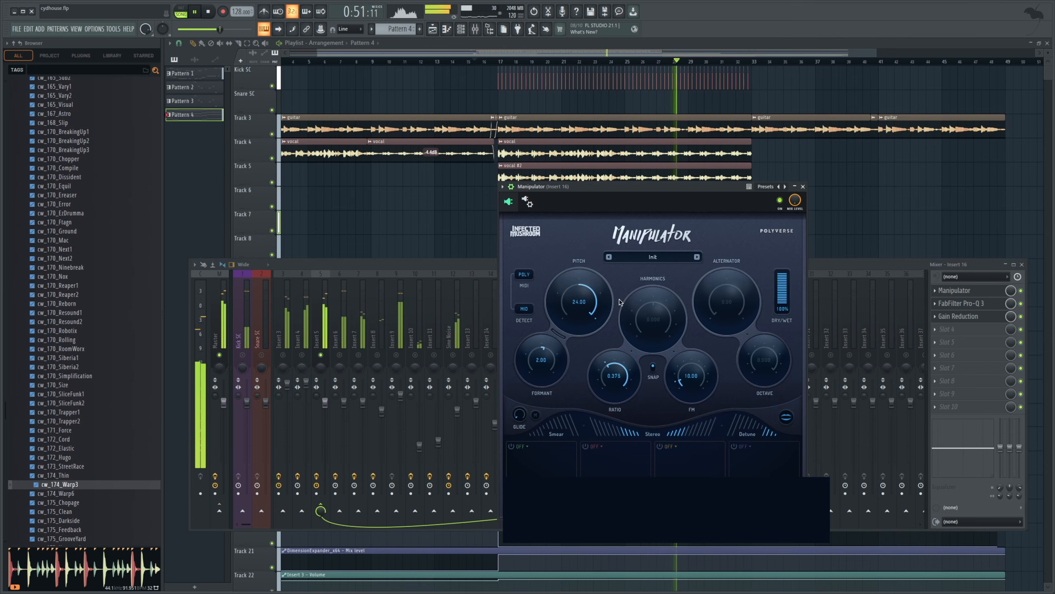
Step: Move the lowest note of all five chords further down in MIDI Out's piano roll
left_click(446, 29)
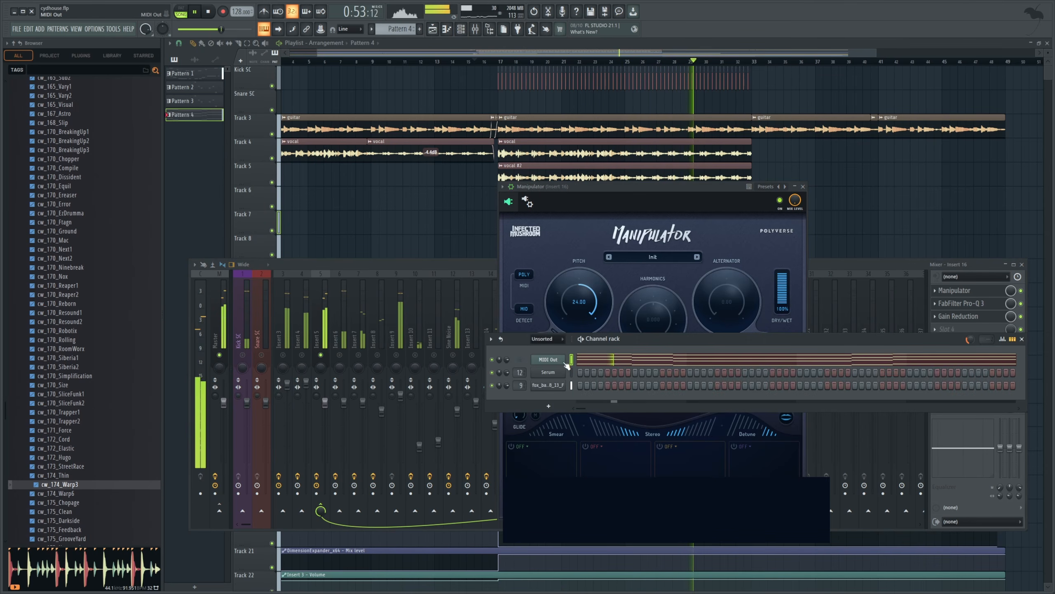
left_click(583, 359)
scroll(665, 374, "down", 4)
key("space")
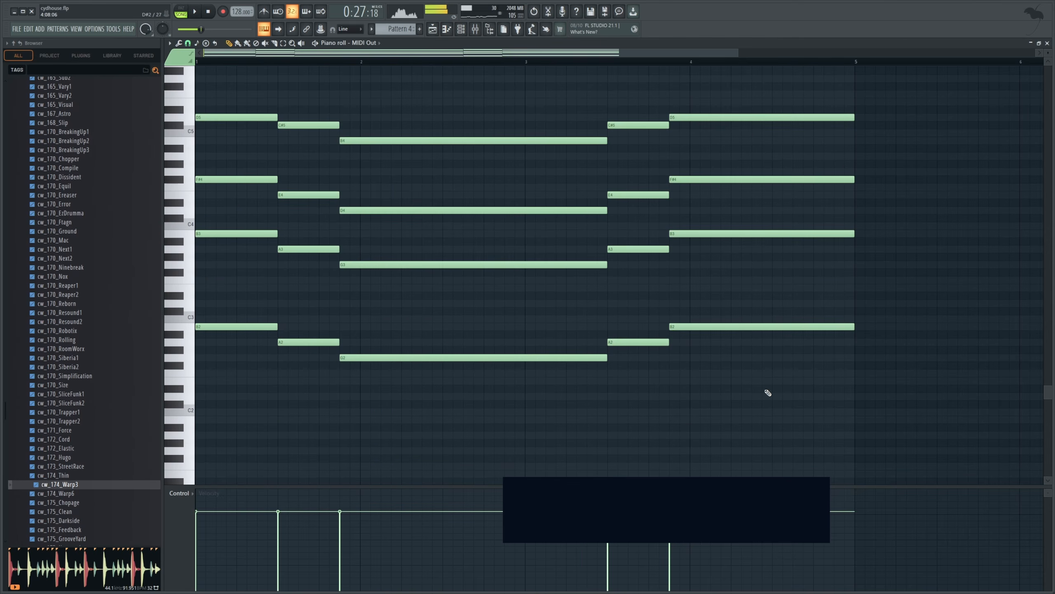
left_click_drag(823, 406, 242, 309)
mouse_move(224, 327)
left_mouse_down()
mouse_move(232, 328)
mouse_move(208, 391)
left_mouse_up()
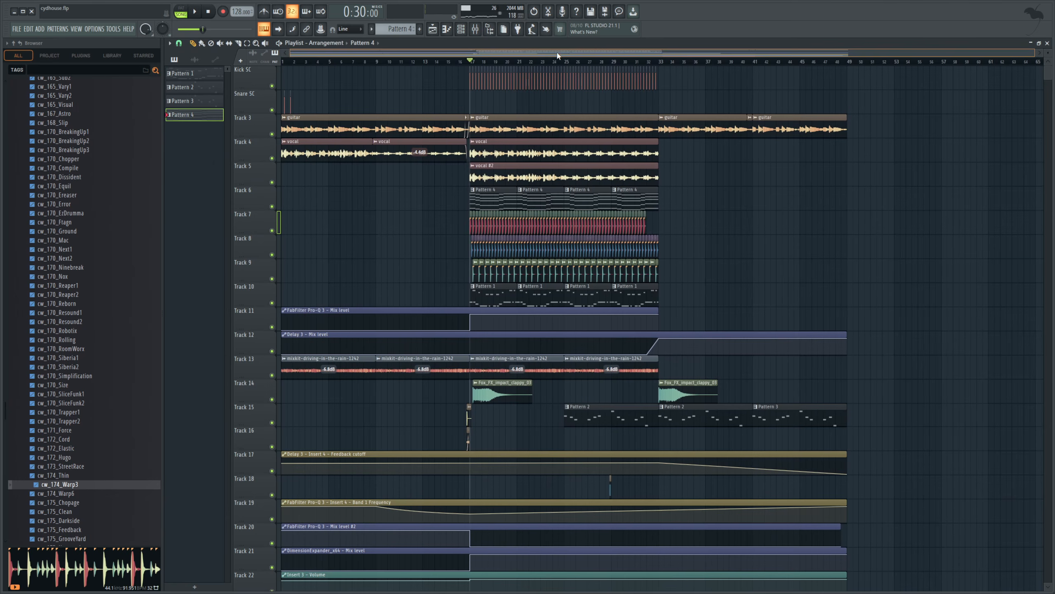
Step: Lower Insert 16's volume further and load the John preset in its Manipulator
left_click(476, 30)
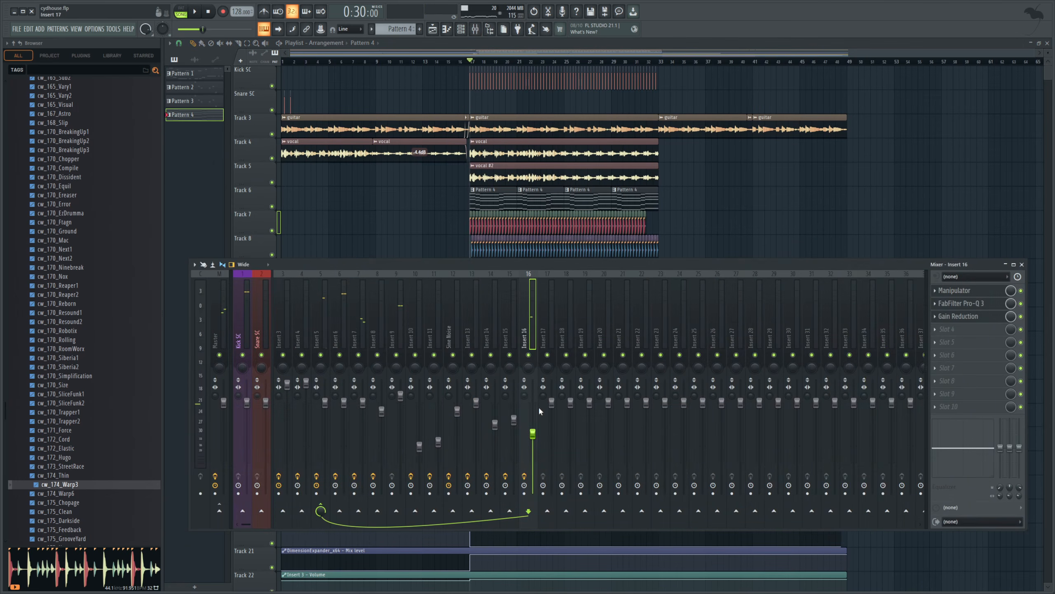
right_click(529, 355)
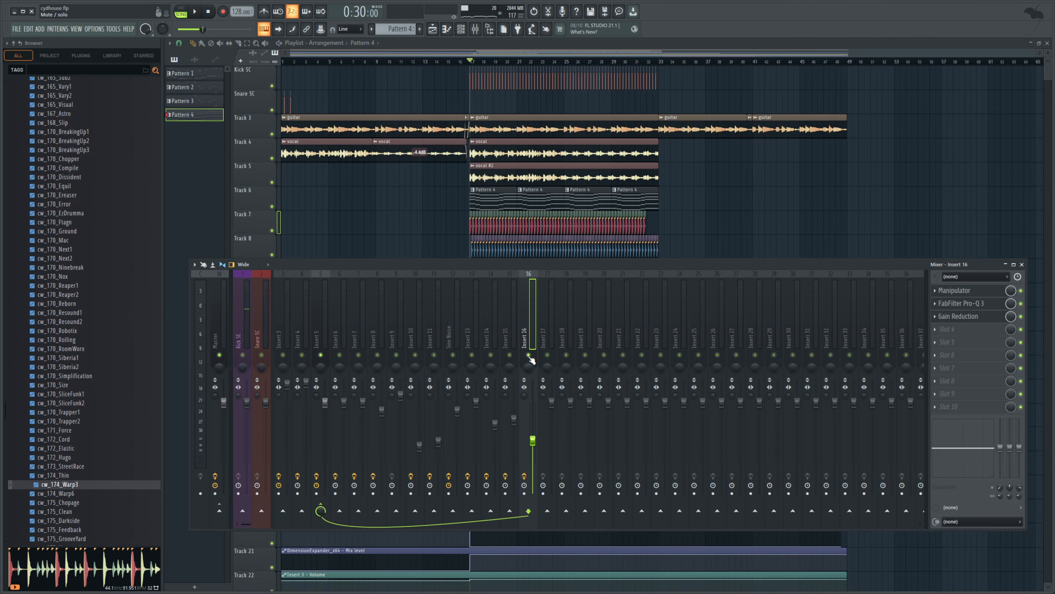
left_click(975, 293)
left_click(652, 256)
mouse_move(653, 287)
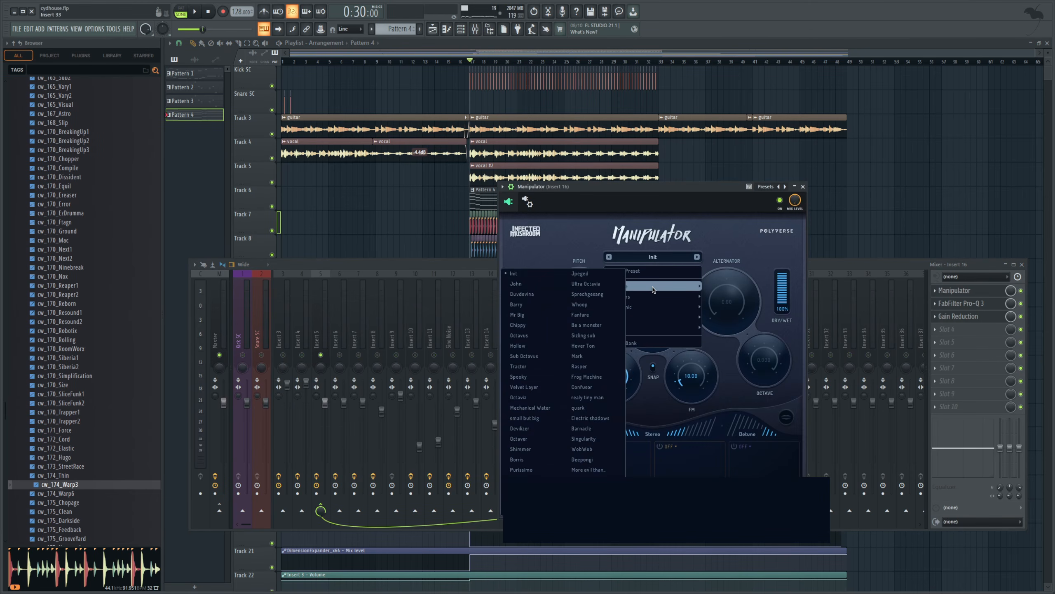
left_click(516, 283)
left_click(844, 261)
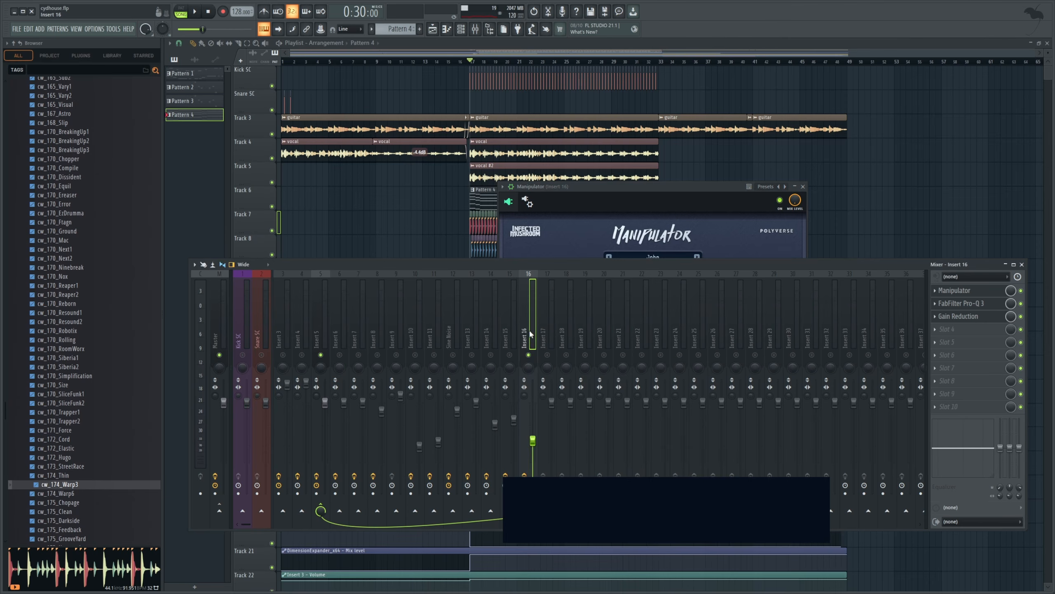
Step: Play the drop from bar 17 and set Manipulator's Pitch to 24.00
right_click(529, 355)
key("space")
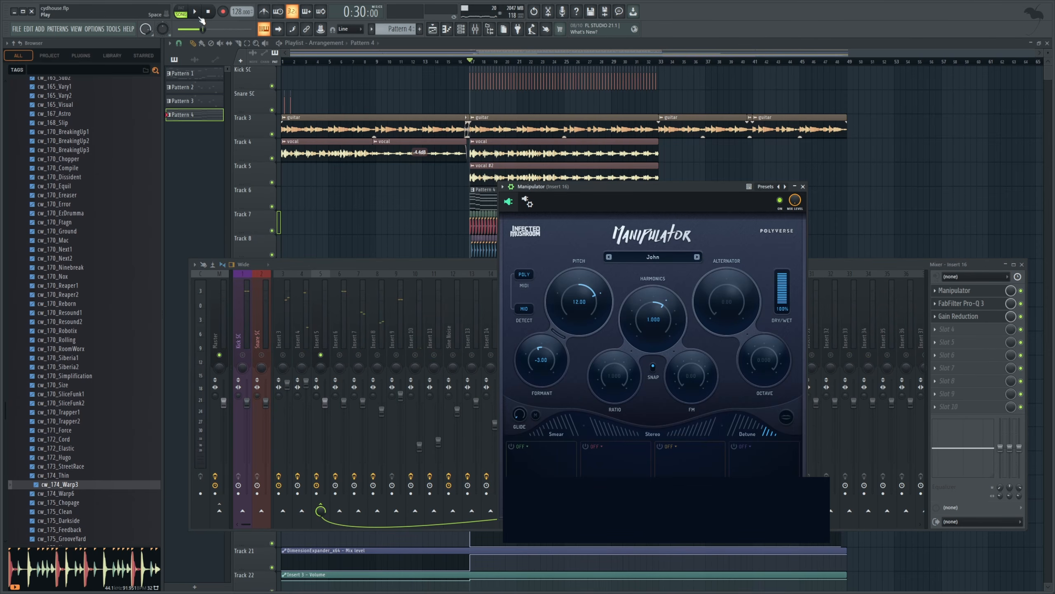
left_click(198, 16)
left_click_drag(601, 313, 592, 334)
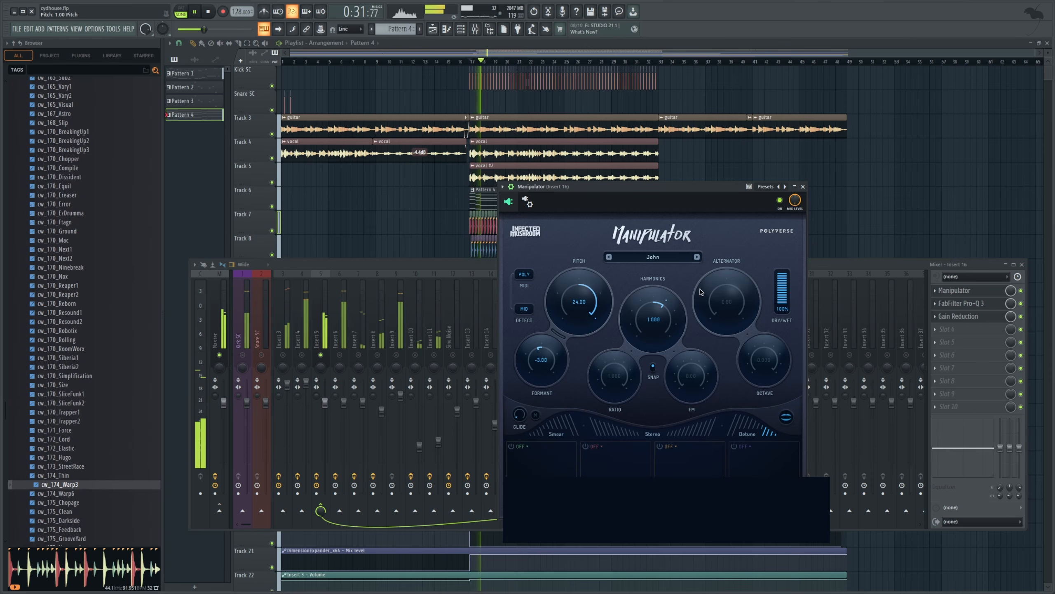
Step: Raise Insert 16's volume in the mixer, stop playback and take the track out of solo
left_click(482, 262)
left_click_drag(533, 440, 533, 418)
key("space")
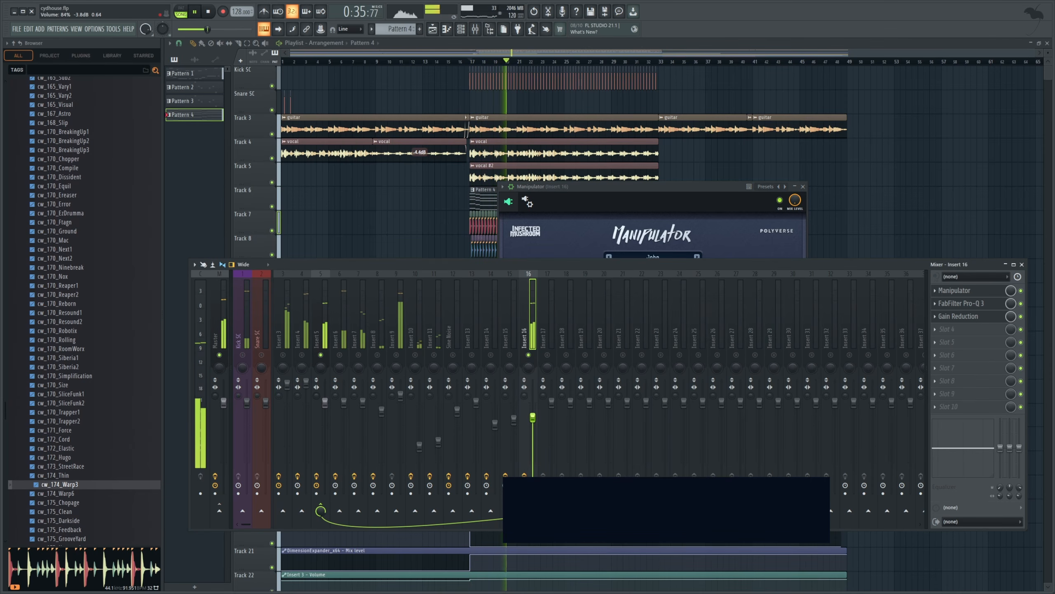
right_click(528, 354)
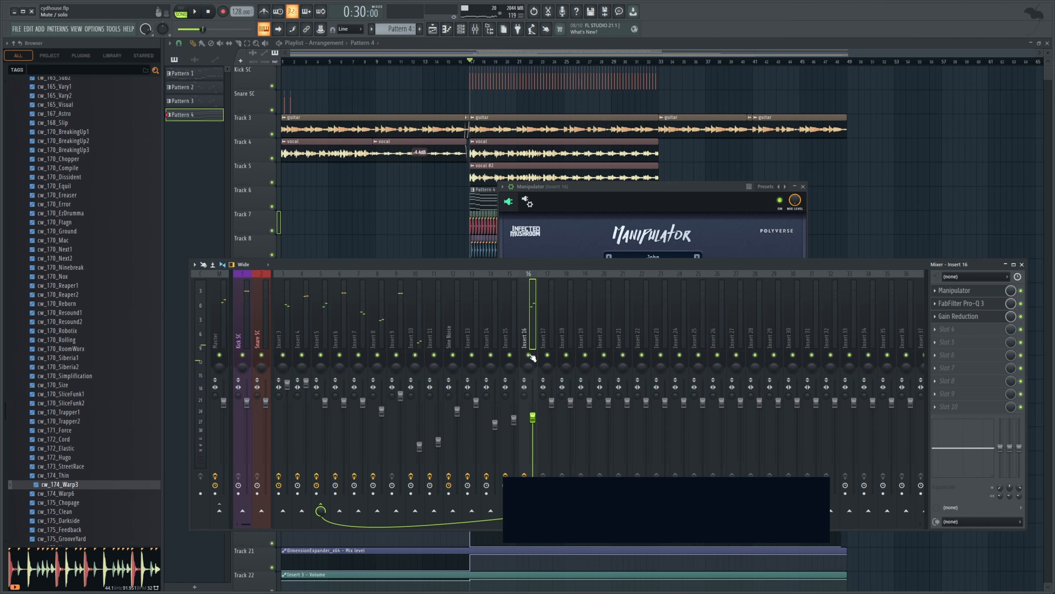
Step: Lower Insert 16's volume against the full mix while playing the drop from bar 17, and close all windows over the playlist
key("space")
mouse_move(532, 416)
left_mouse_down()
mouse_move(532, 405)
mouse_move(532, 427)
left_mouse_up()
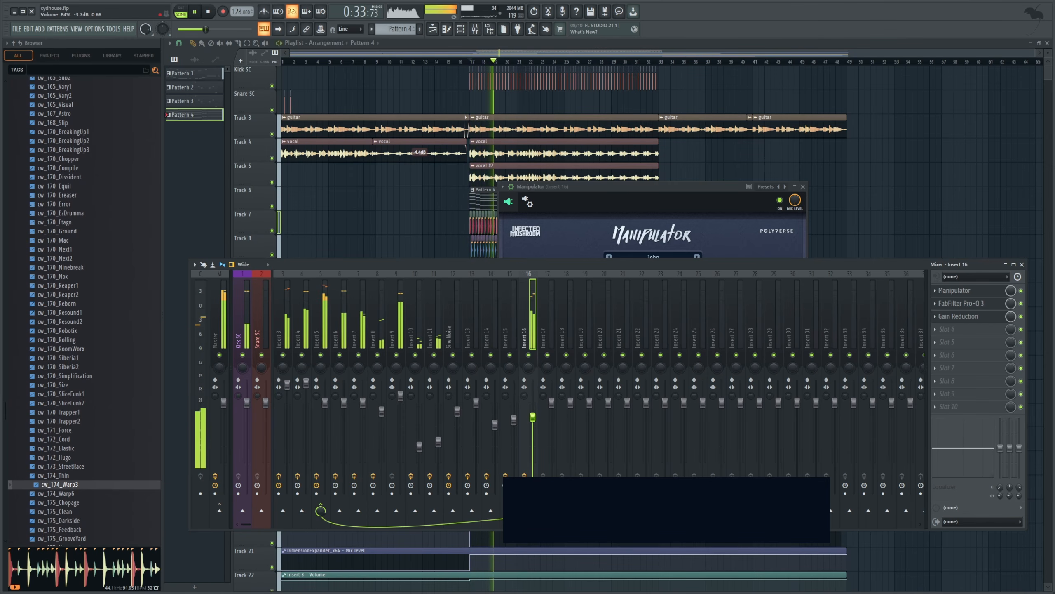
left_click(559, 231)
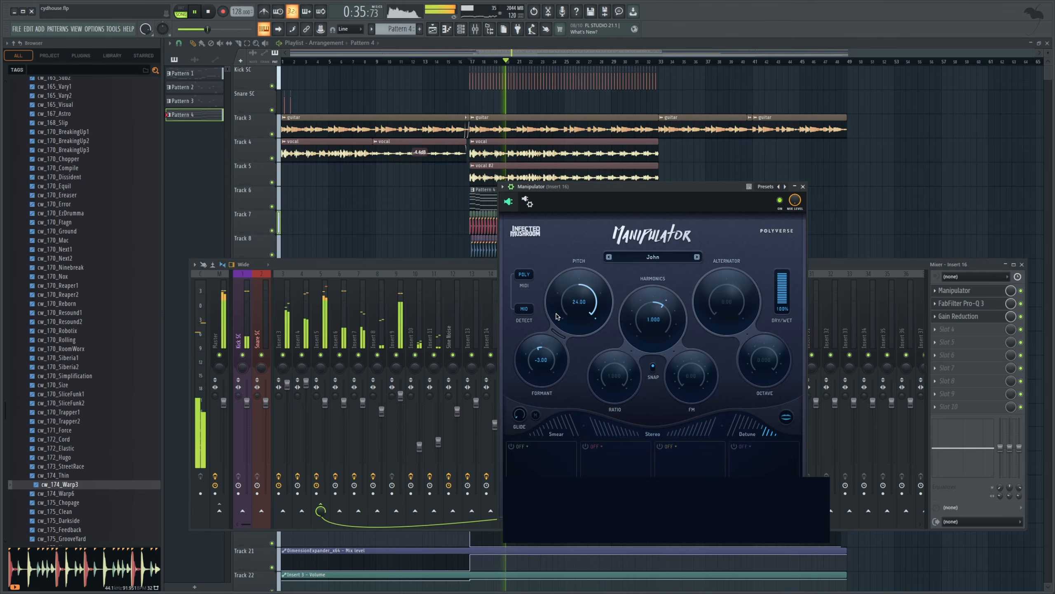
left_click(471, 265)
left_click_drag(532, 427, 532, 439)
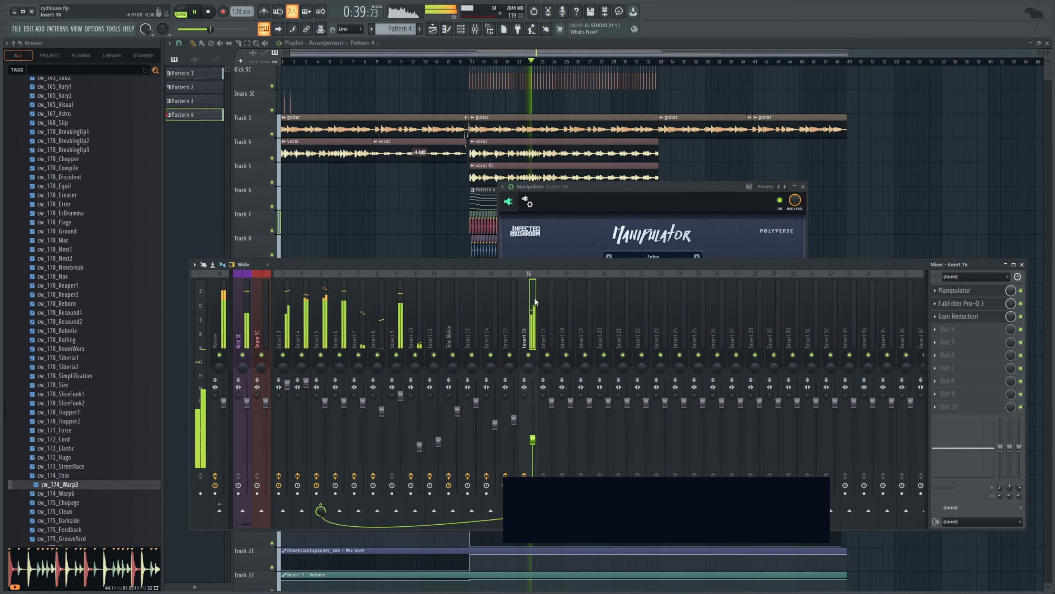
key("space")
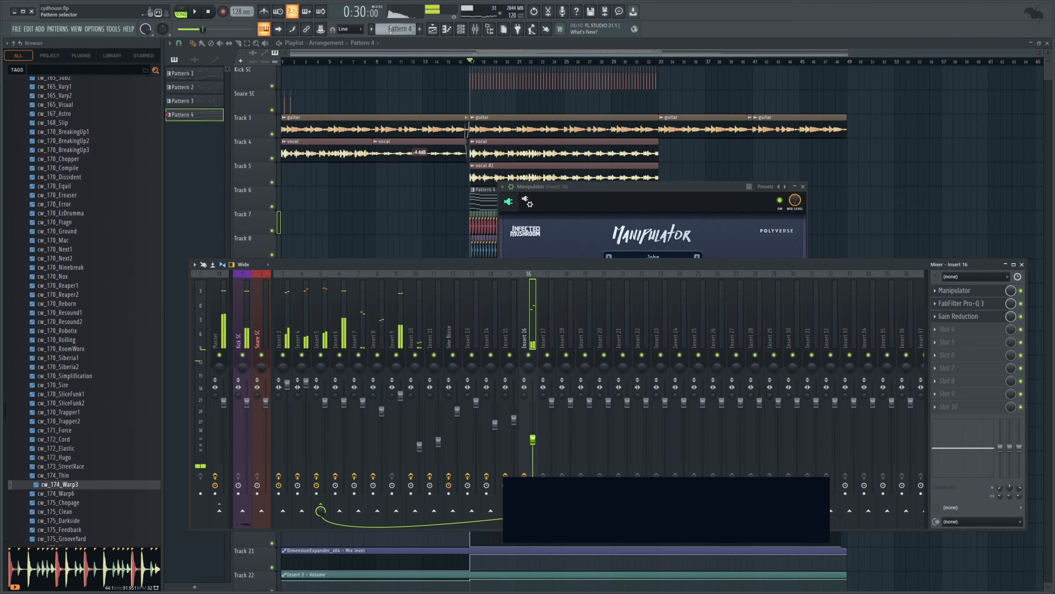
key("F12")
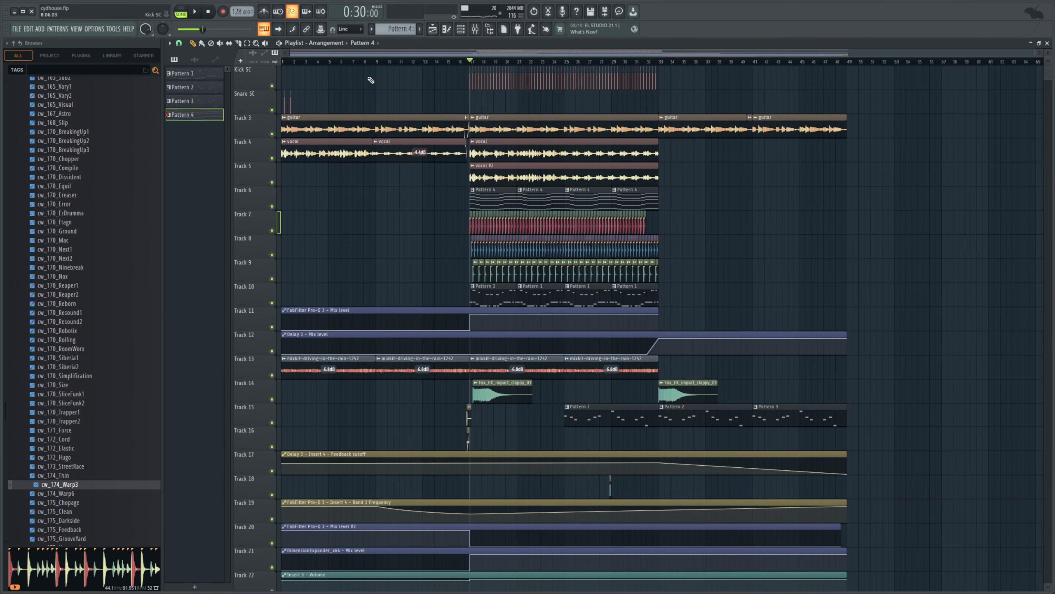